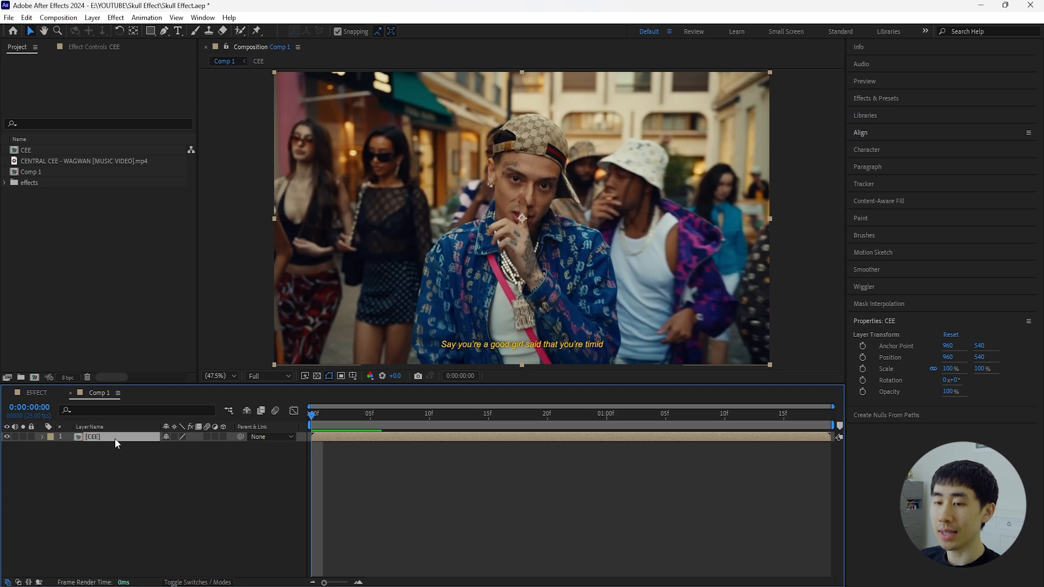
# - Apply the Depth Generator effect to the CEE layer and briefly play back the depth map
pyautogui.hotkey('ctrl', 'space')
pyautogui.write('depth')
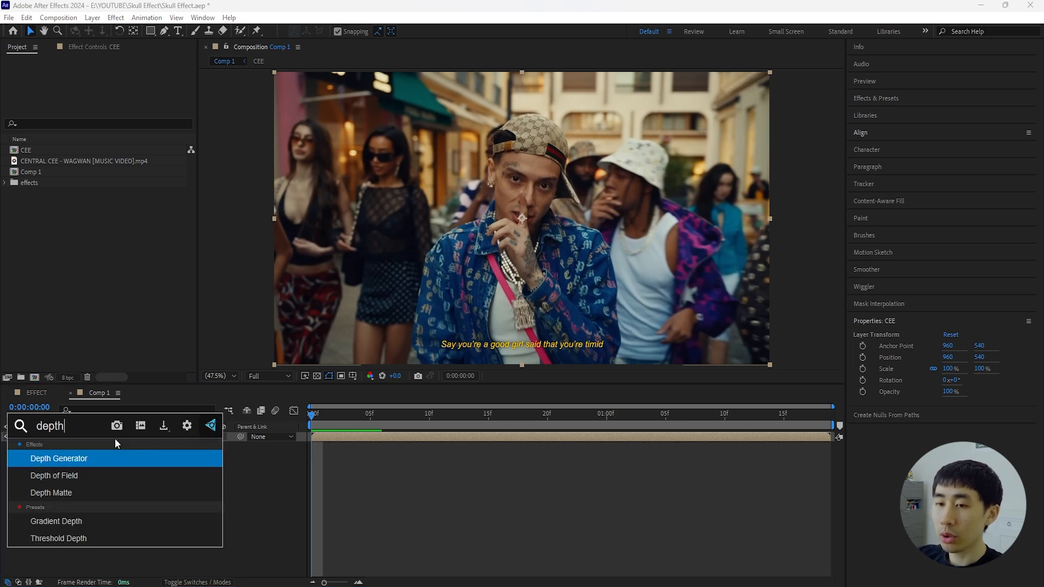
pyautogui.click(106, 452)
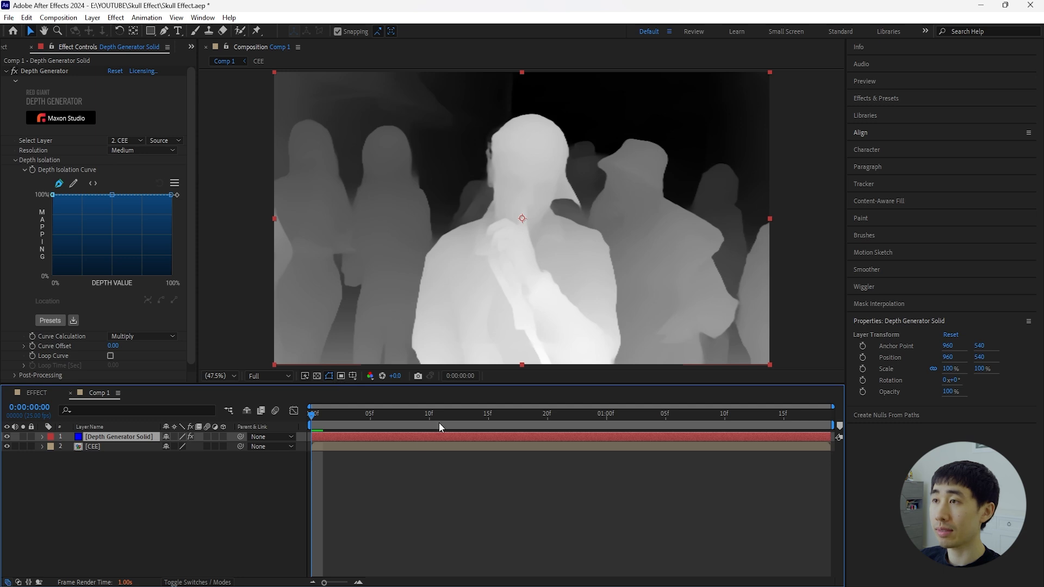
pyautogui.press('space')
pyautogui.press('space')
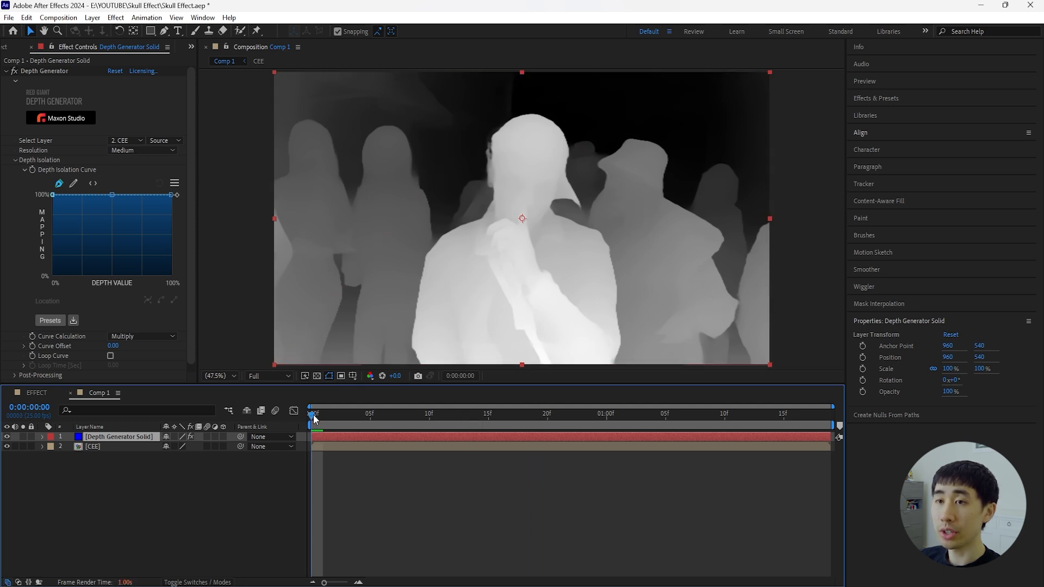
# - Set the Depth Generator's Resolution to High after trying the Low setting
pyautogui.click(52, 138)
pyautogui.click(131, 151)
pyautogui.click(144, 159)
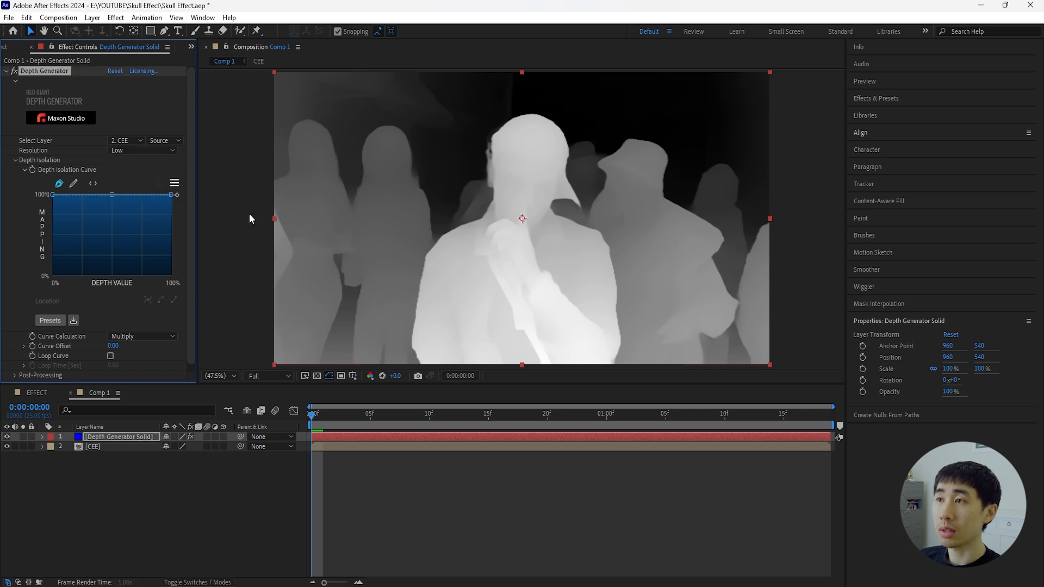
pyautogui.click(161, 151)
pyautogui.click(136, 188)
pyautogui.click(140, 152)
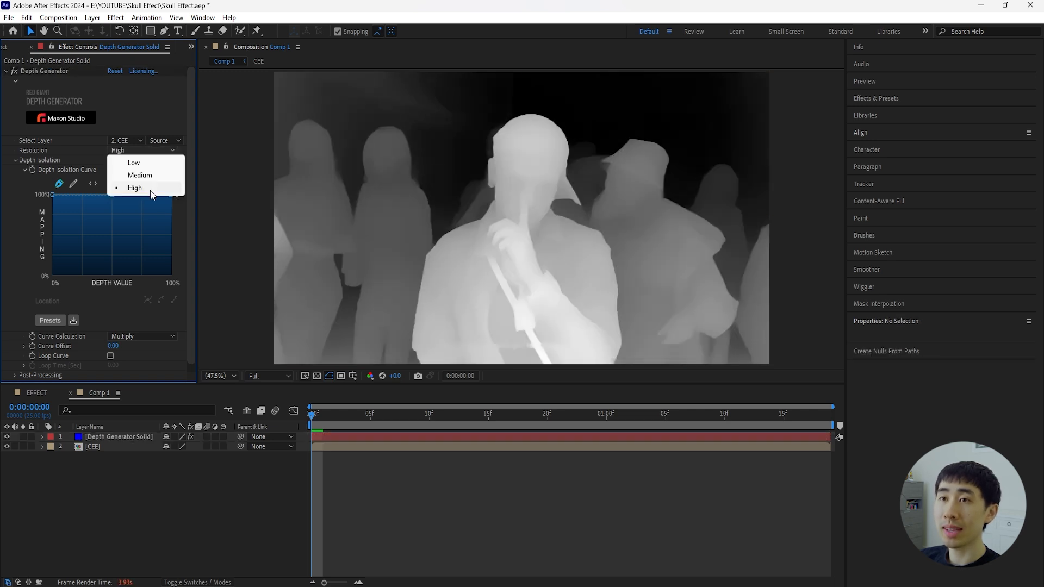
pyautogui.click(151, 190)
# - Try bending the middle of the Depth Isolation Curve, lowering its midpoint to about 51%, 61%, compare with the original, and undo the changes
pyautogui.click(60, 197)
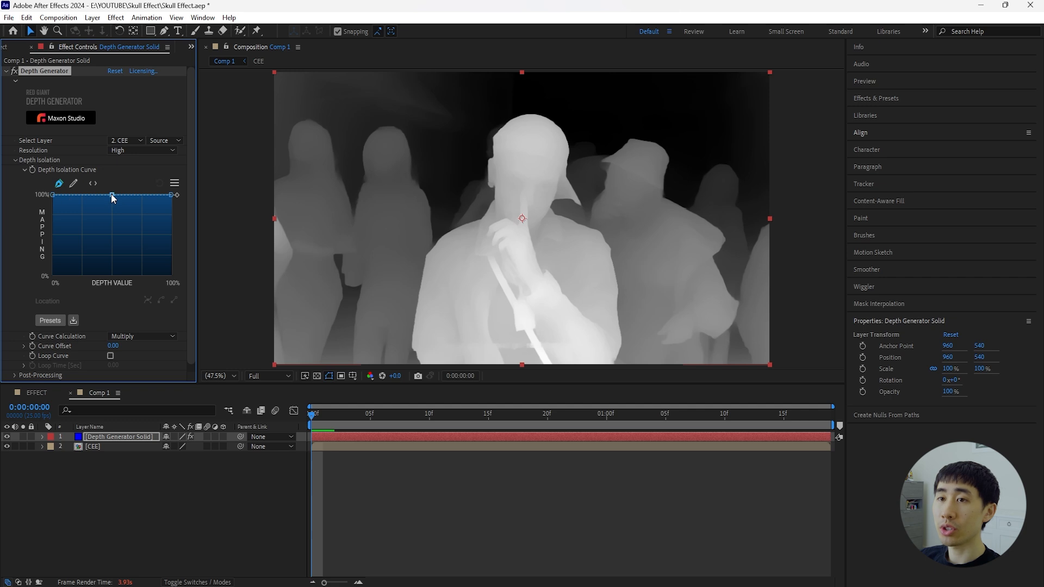
pyautogui.moveTo(113, 195); pyautogui.dragTo(114, 227)
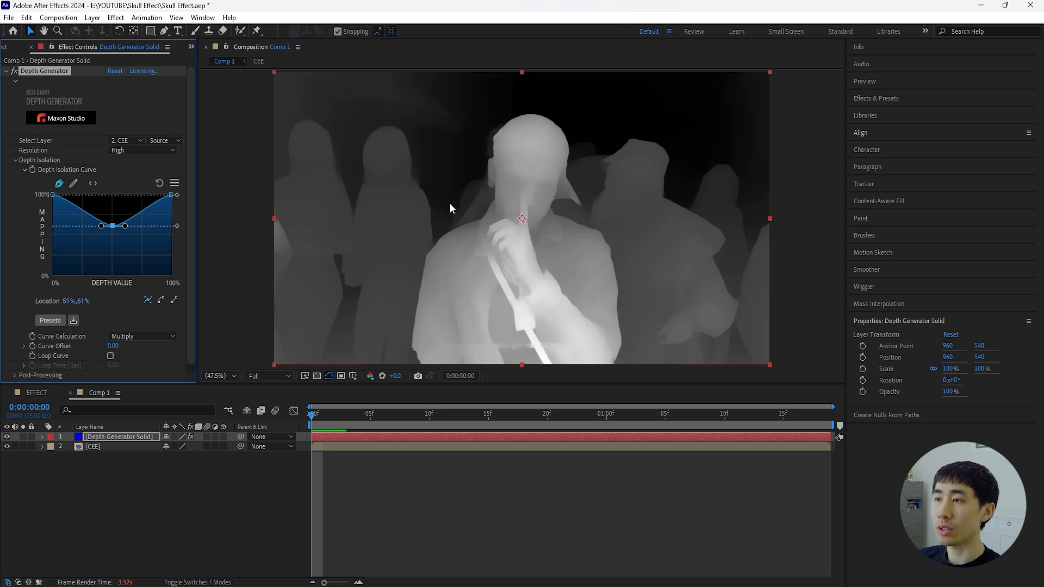
pyautogui.hotkey('ctrl', 'z')
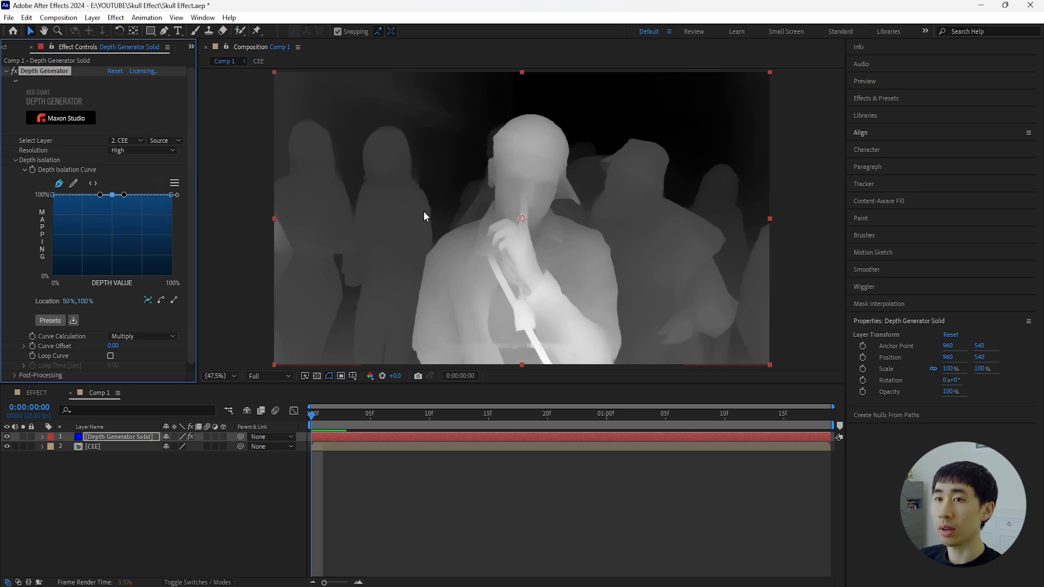
pyautogui.hotkey('ctrl', 'shift', 'z')
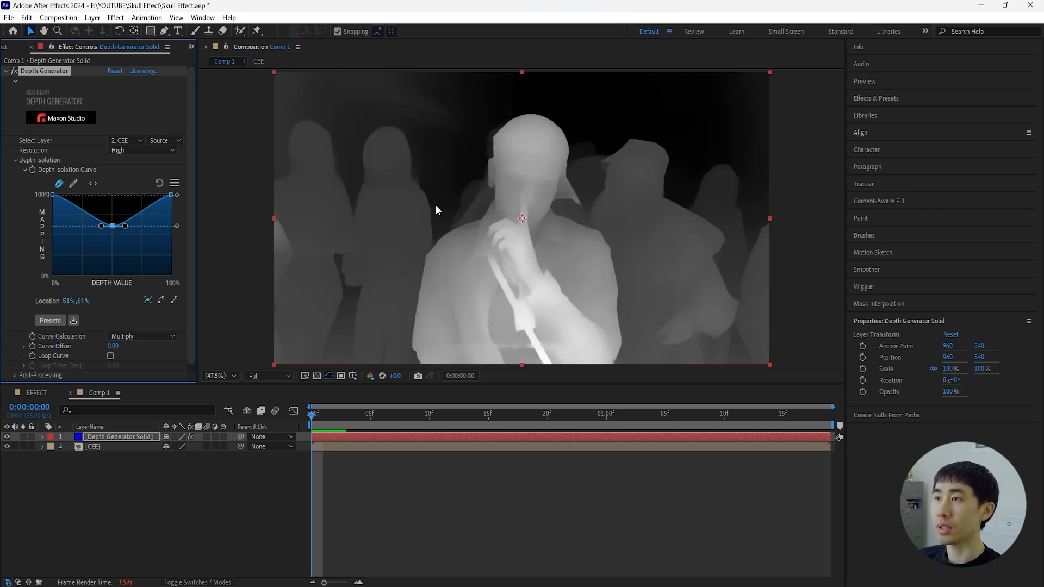
pyautogui.hotkey('ctrl', 'z')
pyautogui.hotkey('ctrl', 'shift', 'z')
pyautogui.hotkey('ctrl', 'z')
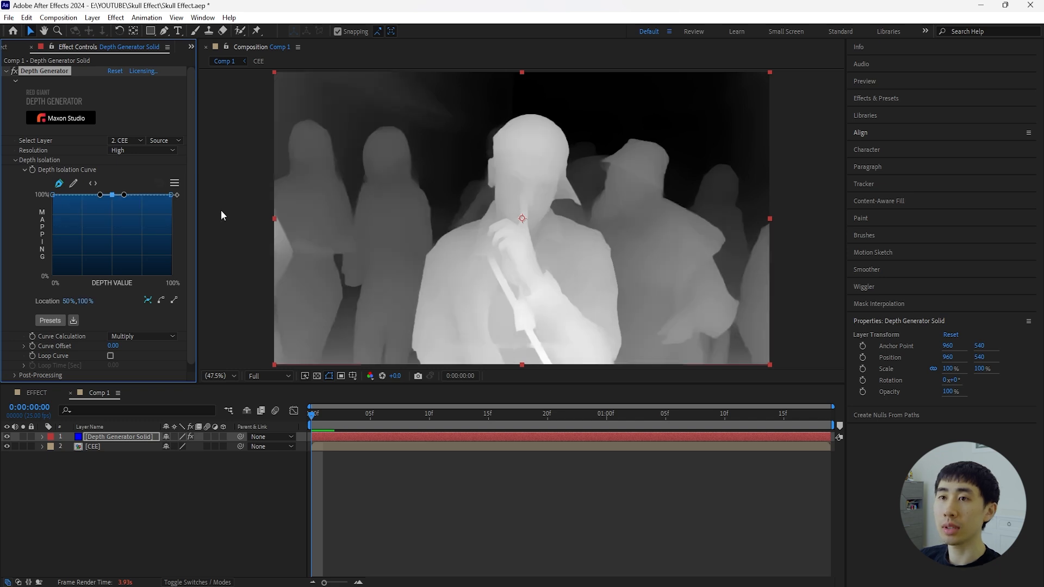
pyautogui.moveTo(124, 195); pyautogui.dragTo(125, 174)
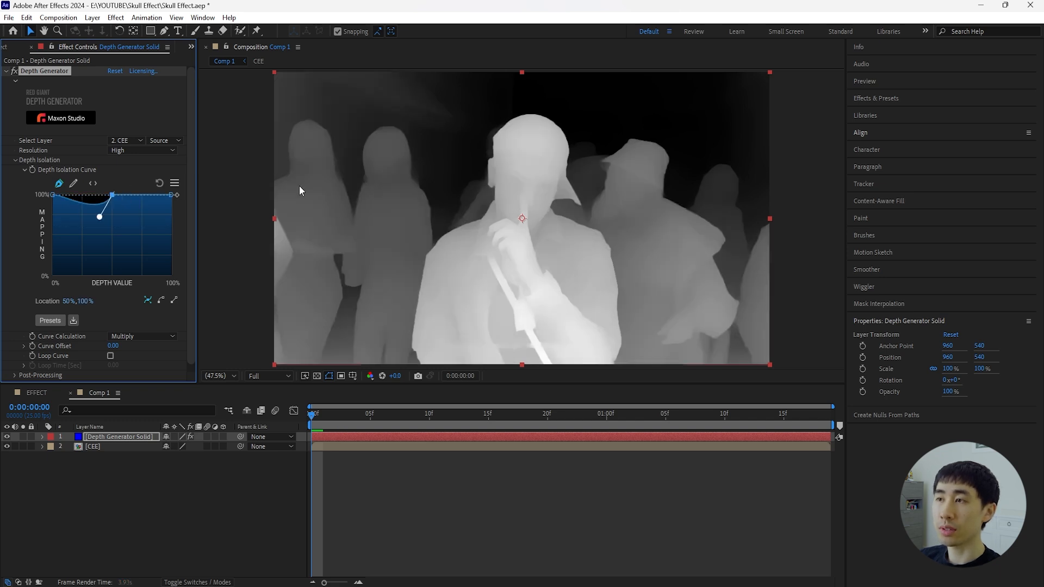
pyautogui.hotkey('ctrl', 'z')
# - Set the composition's preview resolution to Quarter at the start of the timeline
pyautogui.moveTo(311, 415); pyautogui.dragTo(287, 423)
pyautogui.click(273, 376)
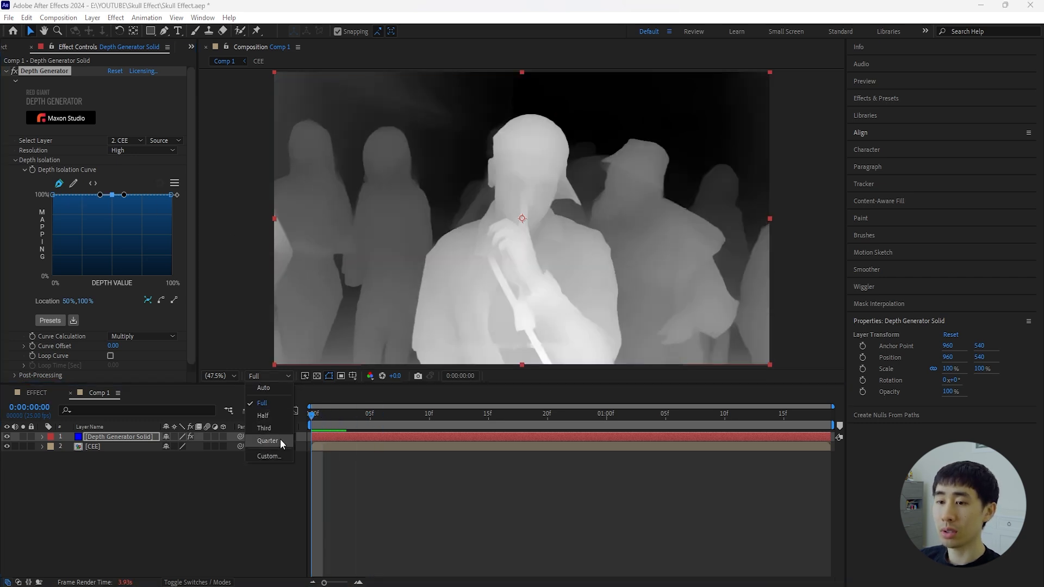
pyautogui.click(280, 438)
pyautogui.click(285, 458)
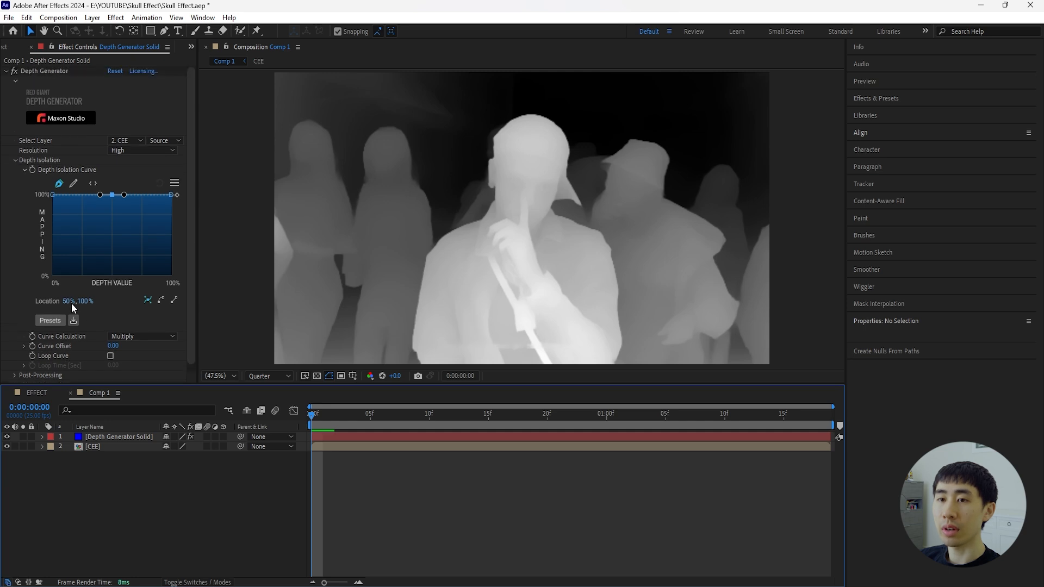
# - Apply the Invert effect to the Depth Generator Solid layer and preview the inverted depth map before returning to the first frame
pyautogui.click(119, 437)
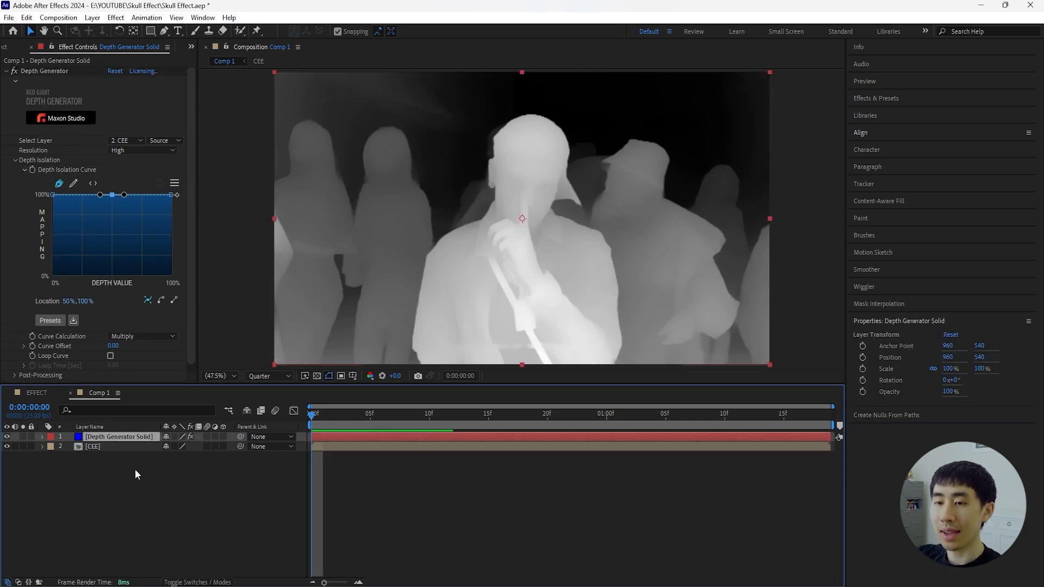
pyautogui.hotkey('ctrl', 'i')
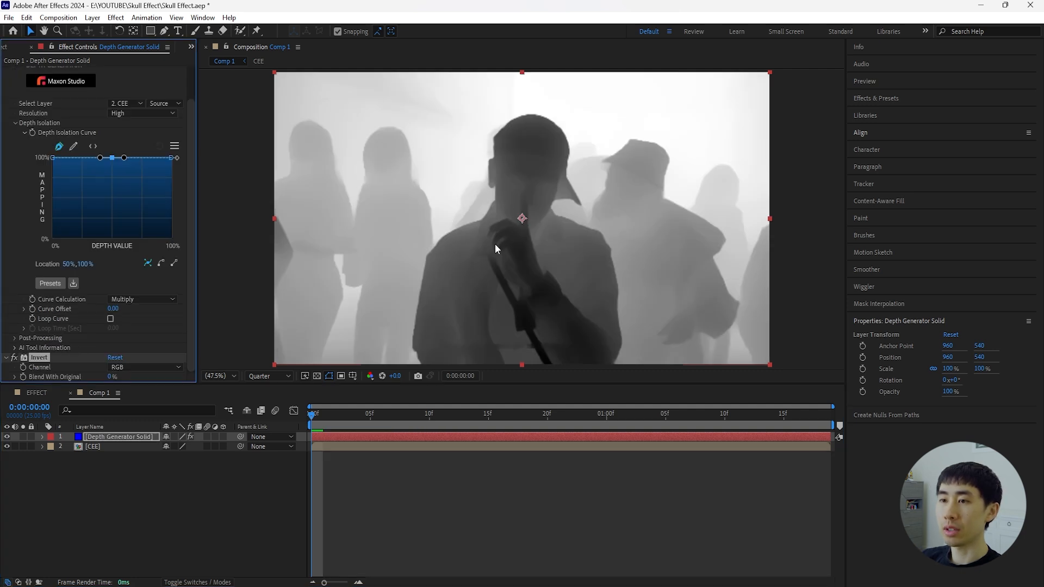
pyautogui.click(266, 517)
pyautogui.press('space')
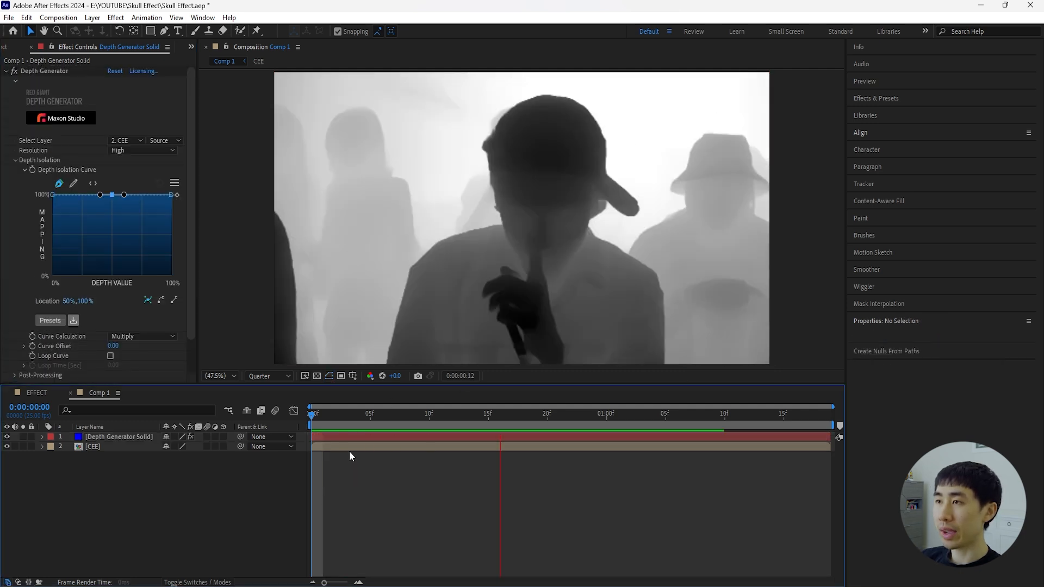
pyautogui.click(419, 419)
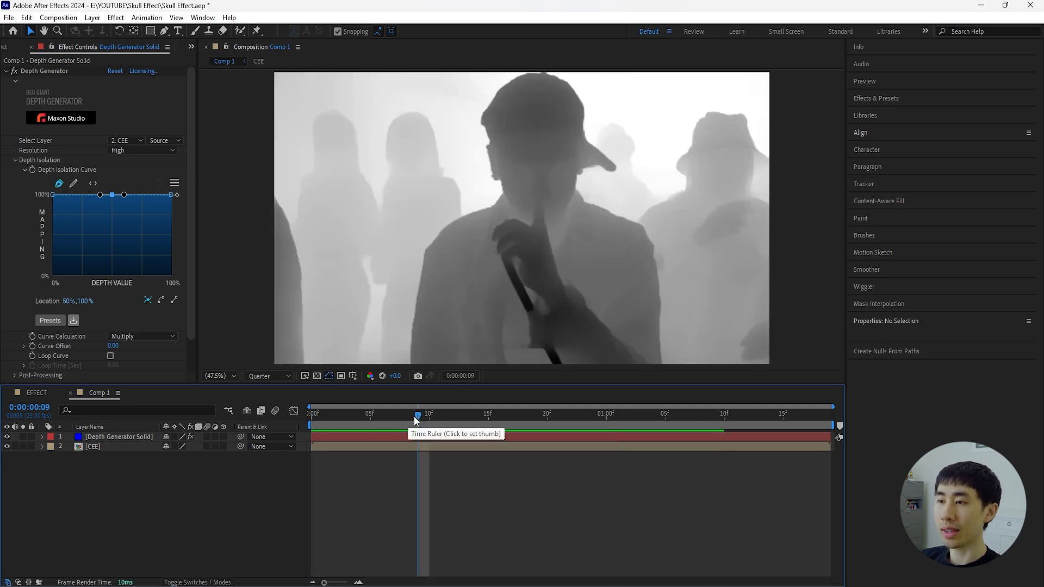
pyautogui.click(347, 418)
pyautogui.press('Home')
# - Duplicate the Depth Generator Solid and CEE layers and stack the copies as a pair above the originals
pyautogui.click(109, 447)
pyautogui.keyDown('shift'); pyautogui.click(124, 437); pyautogui.keyUp('shift')
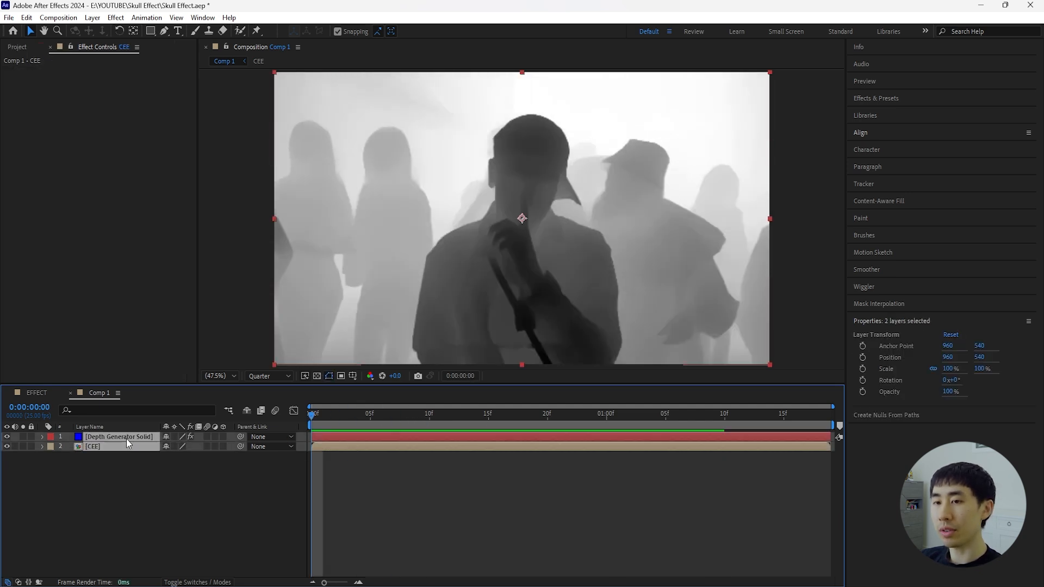
pyautogui.hotkey('ctrl', 'd')
pyautogui.moveTo(106, 457); pyautogui.dragTo(110, 446)
pyautogui.click(111, 455)
pyautogui.click(112, 446)
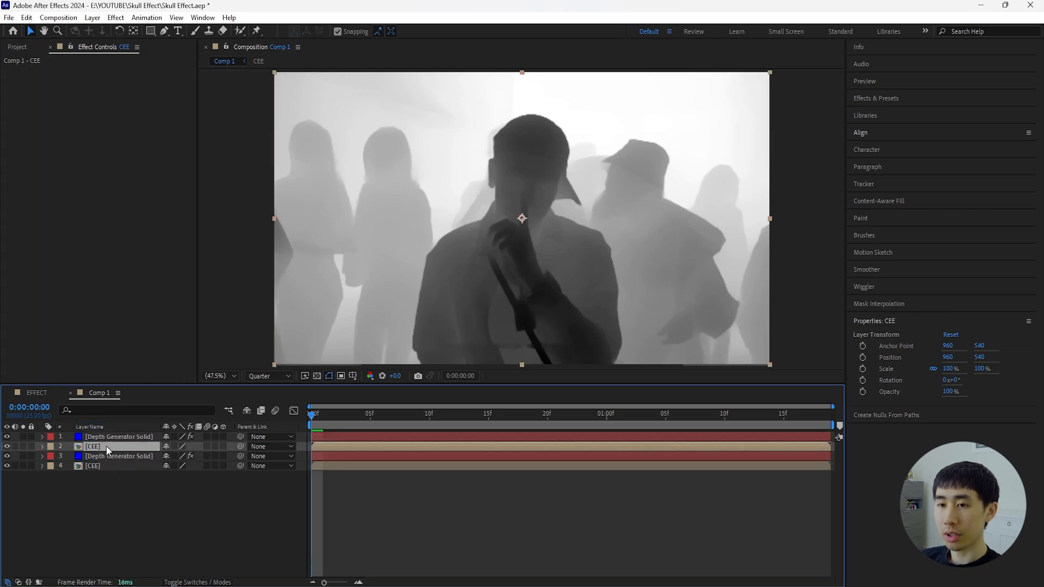
# - Rename the upper CEE layer as EYES
pyautogui.rightClick(106, 445)
pyautogui.click(135, 415)
pyautogui.write('EYES')
pyautogui.press('Return')
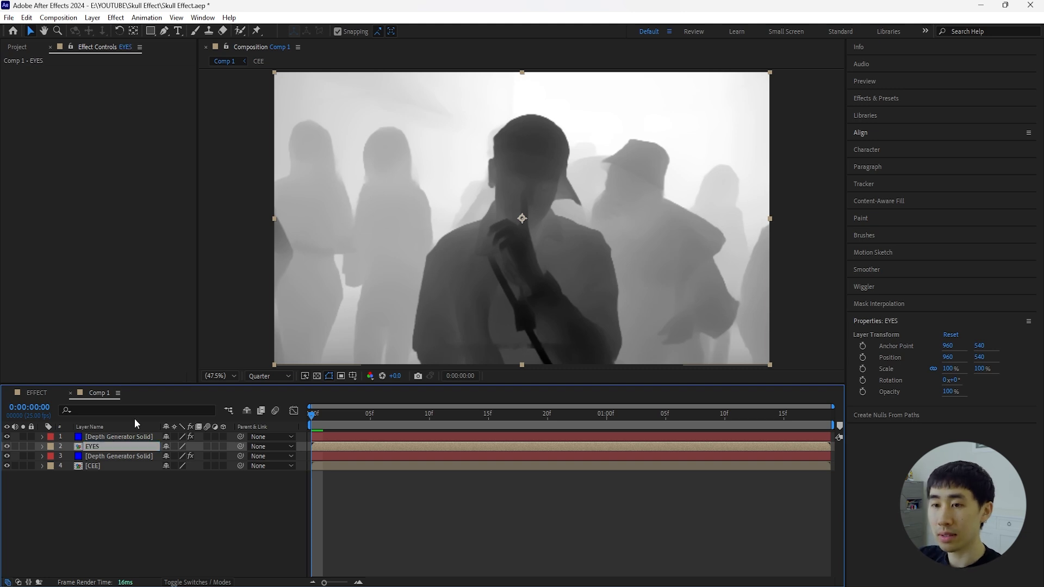
# - Set the topmost Depth Generator's Select Layer source to the EYES layer
pyautogui.click(107, 436)
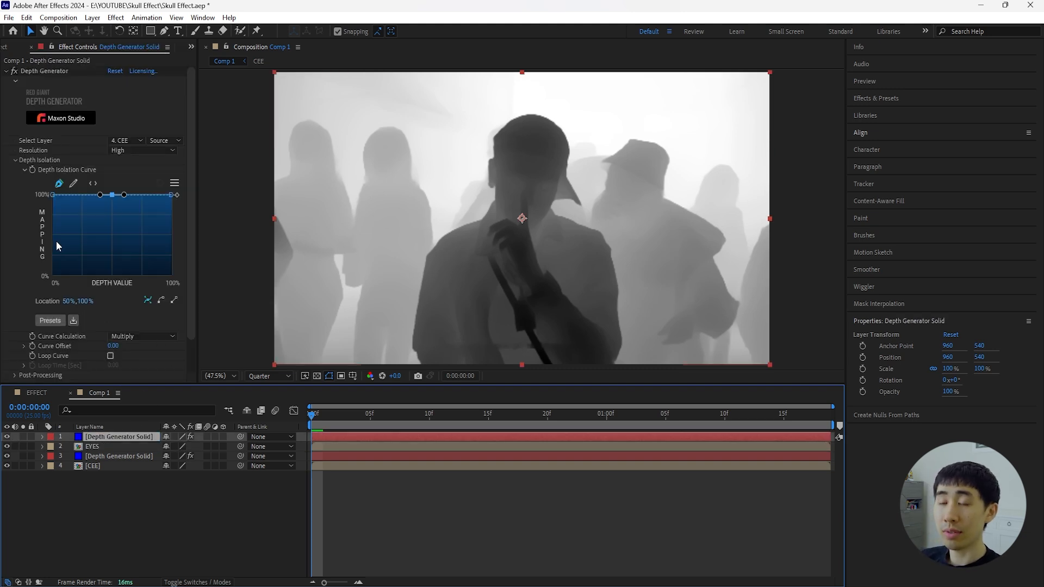
pyautogui.click(127, 141)
pyautogui.click(155, 184)
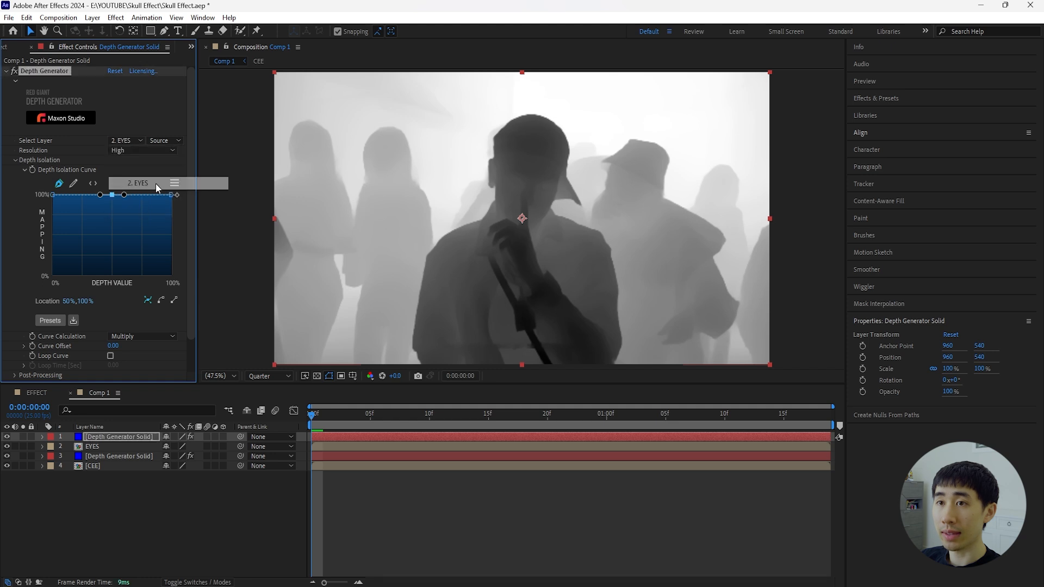
pyautogui.click(93, 466)
pyautogui.click(107, 449)
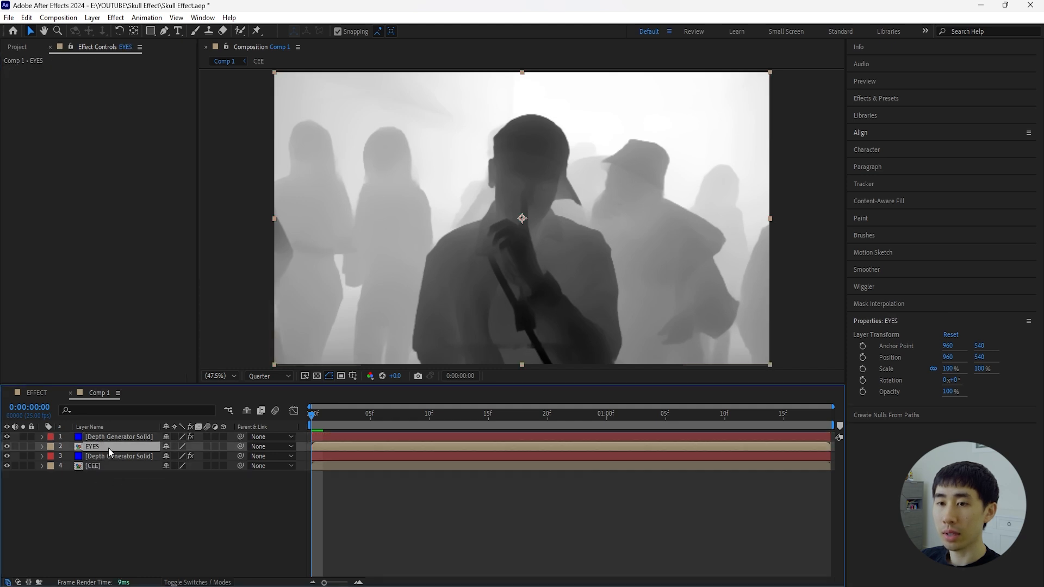
pyautogui.keyDown('shift'); pyautogui.click(116, 436); pyautogui.keyUp('shift')
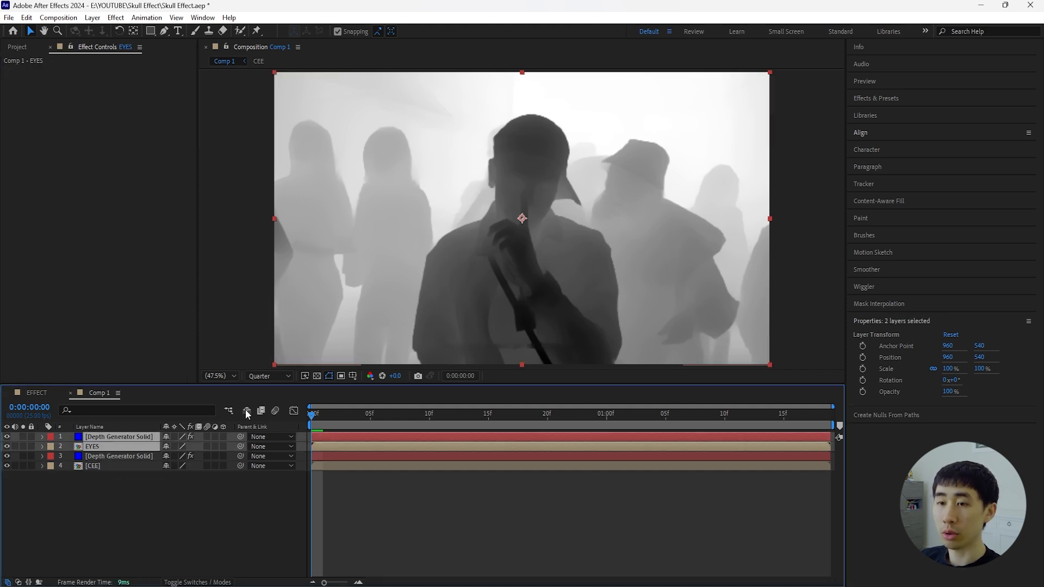
pyautogui.click(125, 457)
pyautogui.keyDown('shift'); pyautogui.click(118, 466); pyautogui.keyUp('shift')
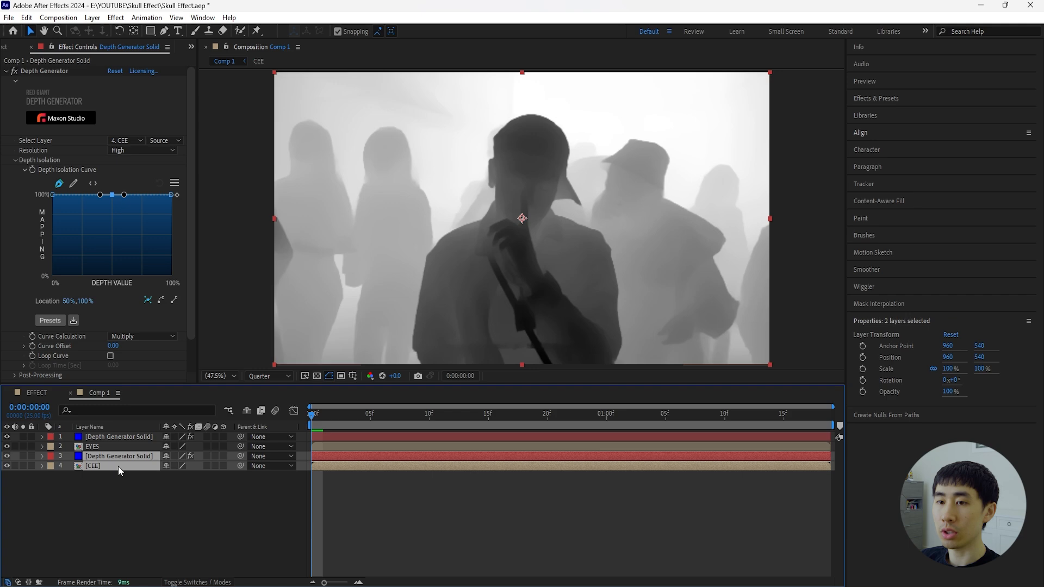
pyautogui.click(23, 456)
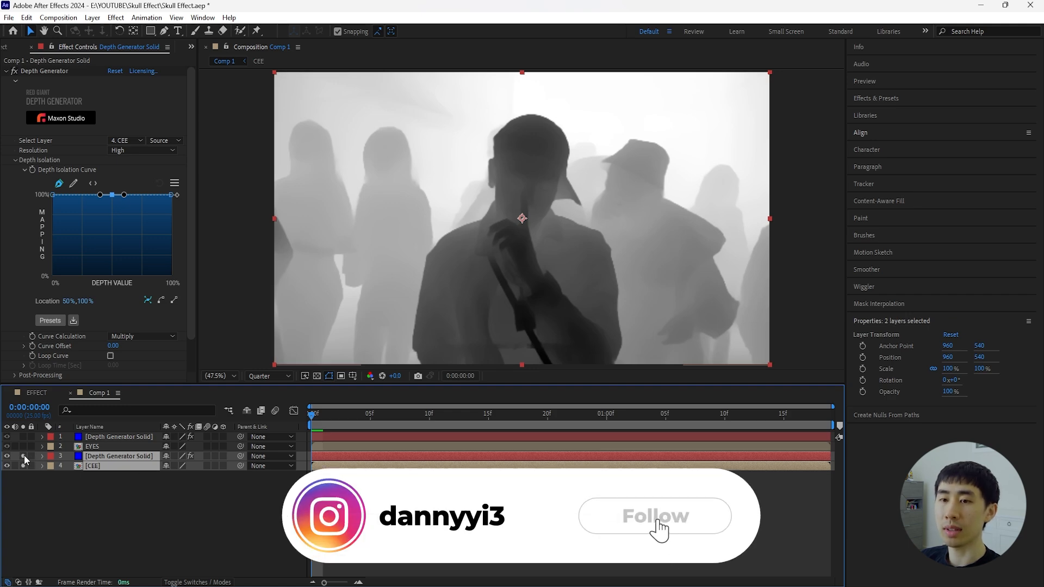
pyautogui.click(23, 456)
# - Pre-compose the topmost Depth Generator Solid and the EYES layer into a new composition named EYES, moving all attributes
pyautogui.click(110, 446)
pyautogui.keyDown('shift'); pyautogui.click(119, 439); pyautogui.keyUp('shift')
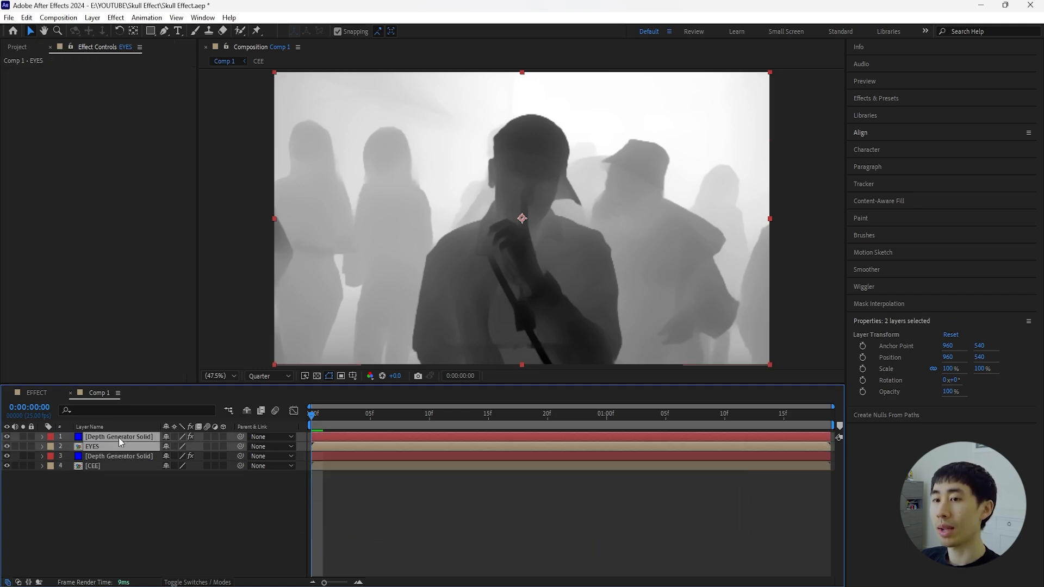
pyautogui.rightClick(118, 435)
pyautogui.click(136, 416)
pyautogui.write('EYES')
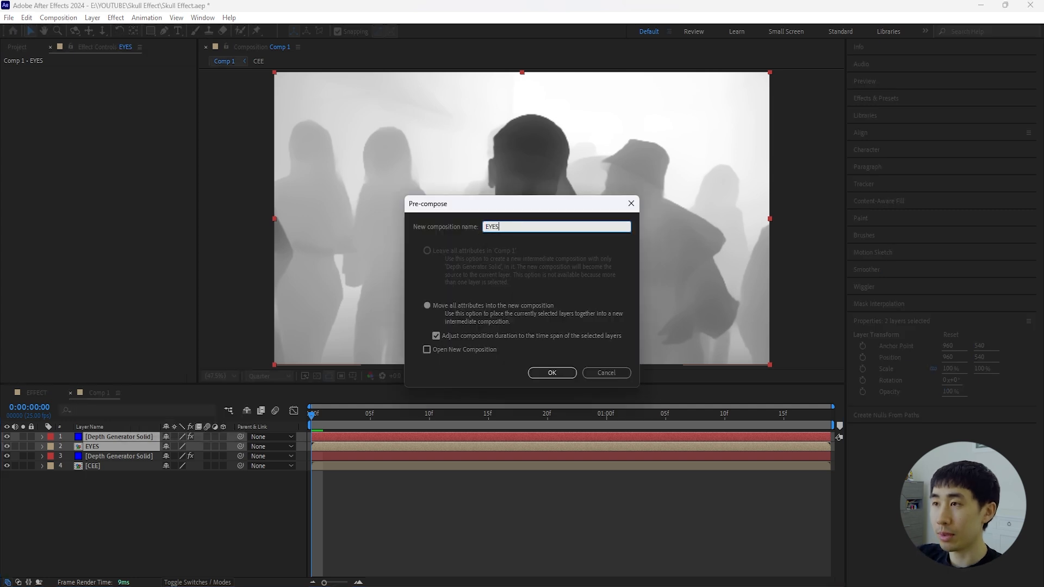
pyautogui.press('Return')
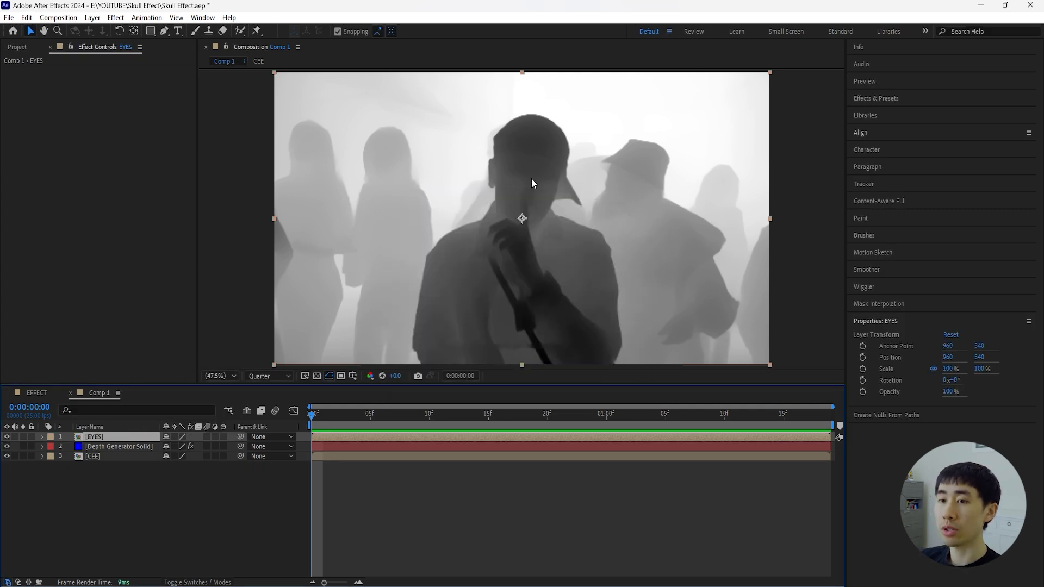
# - Hide the Depth Generator Solid layer inside the EYES composition and return to Comp 1
pyautogui.doubleClick(114, 436)
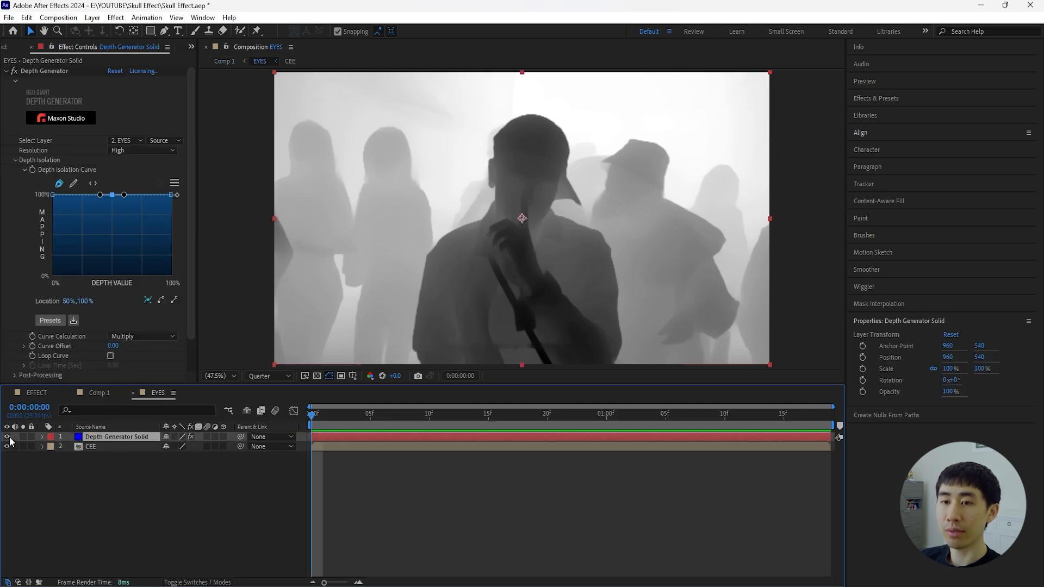
pyautogui.click(7, 437)
pyautogui.click(100, 392)
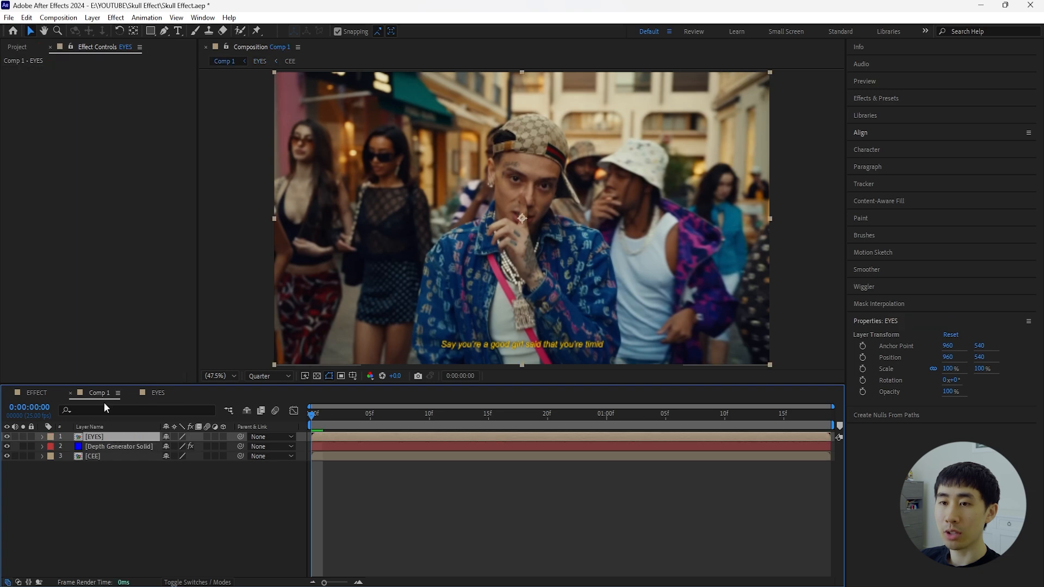
# - Set the preview resolution to Full and mask both of the man's eyes on the EYES layer with the Roto Brush
pyautogui.click(278, 379)
pyautogui.click(263, 403)
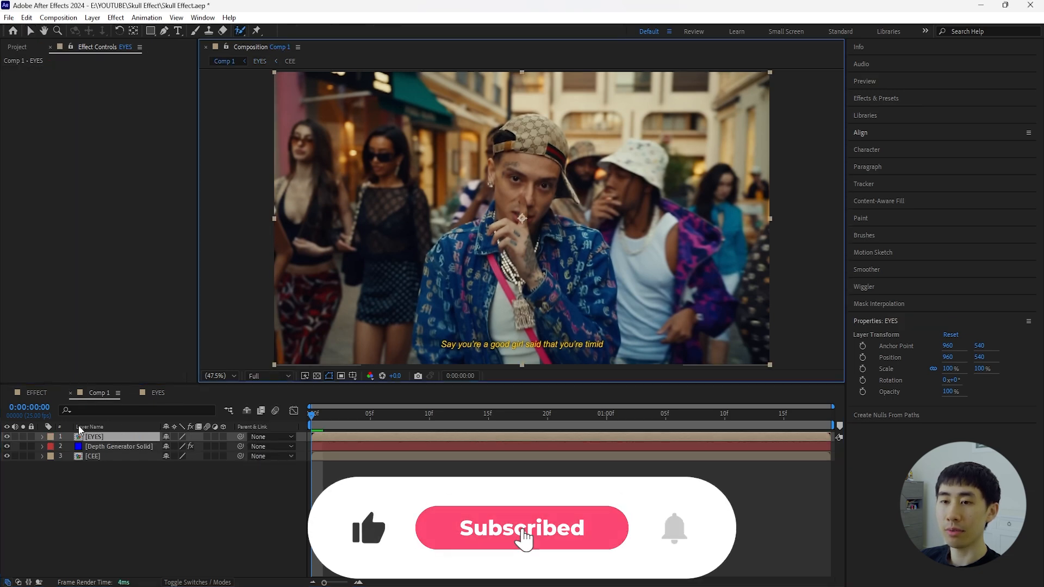
pyautogui.doubleClick(113, 436)
pyautogui.scroll(4, 545, 171)
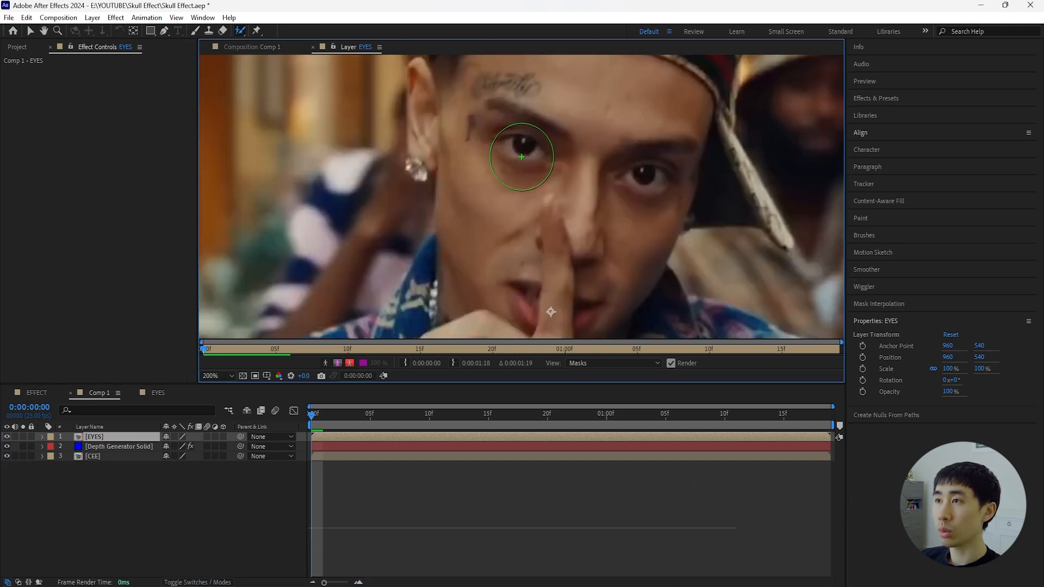
pyautogui.moveTo(492, 133); pyautogui.dragTo(546, 139)
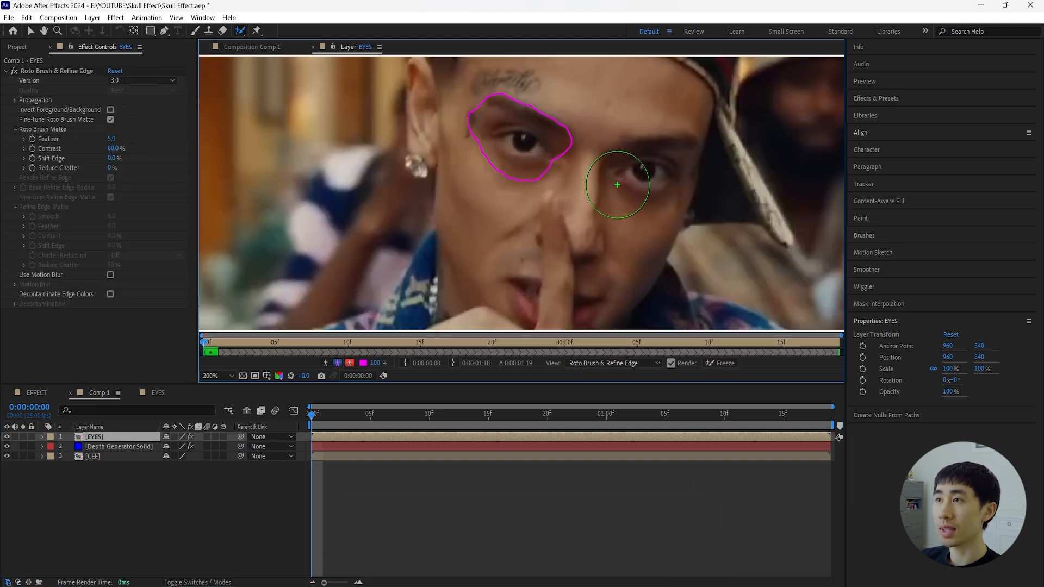
pyautogui.moveTo(647, 177); pyautogui.dragTo(661, 175)
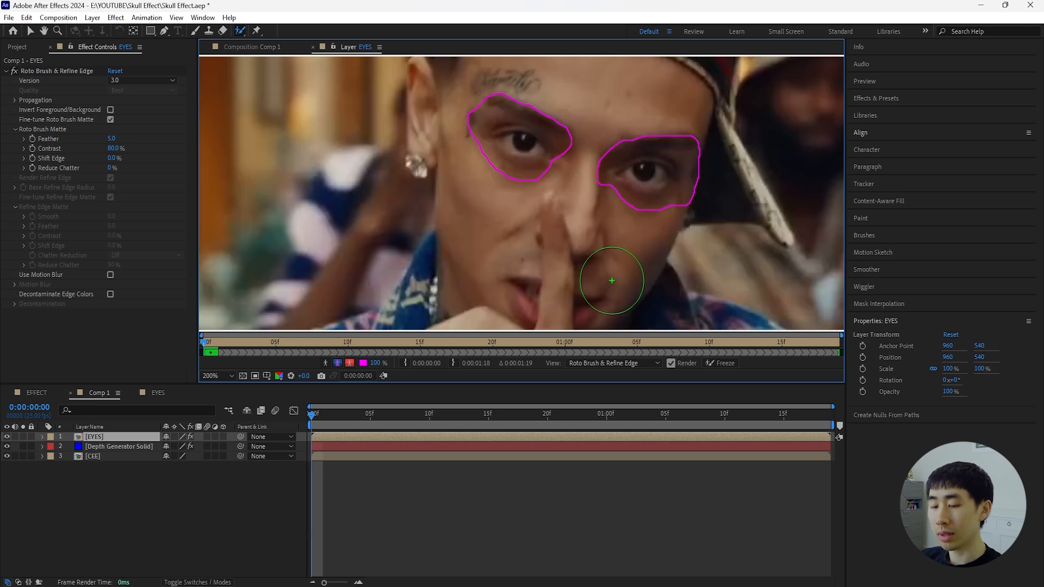
# - Set the EYES Roto Brush matte's Feather to 70 and Shift Edge to 40%, and check the soft-edged eyes in Comp 1
pyautogui.moveTo(620, 232); pyautogui.dragTo(628, 231)
pyautogui.moveTo(641, 192); pyautogui.dragTo(608, 231)
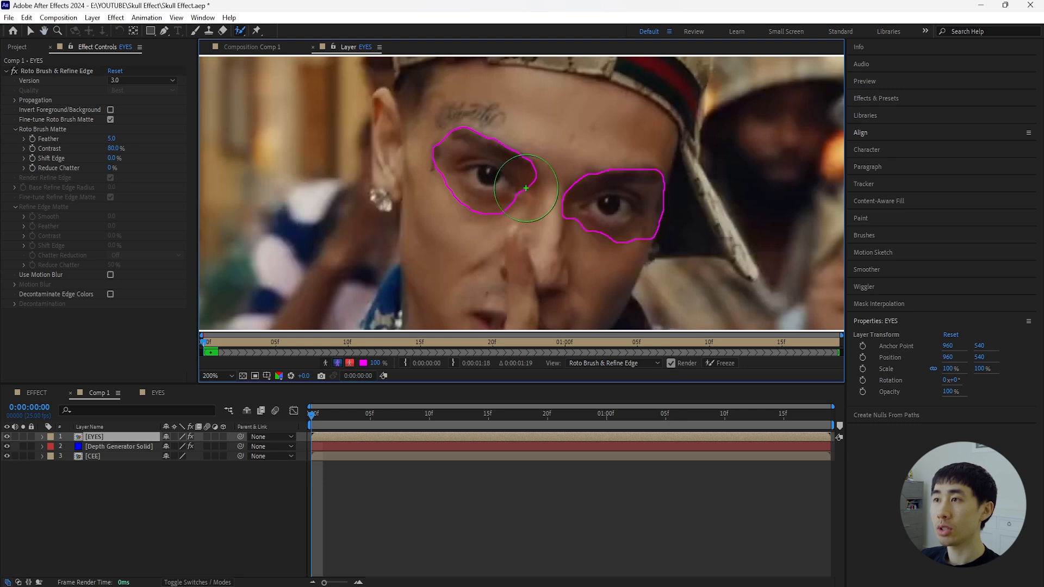
pyautogui.click(317, 414)
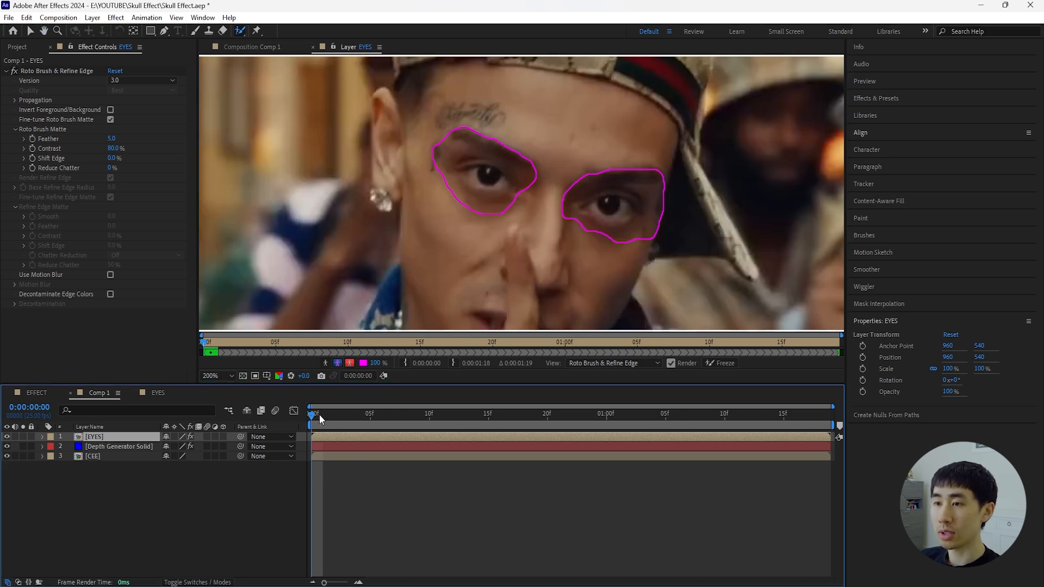
pyautogui.click(325, 415)
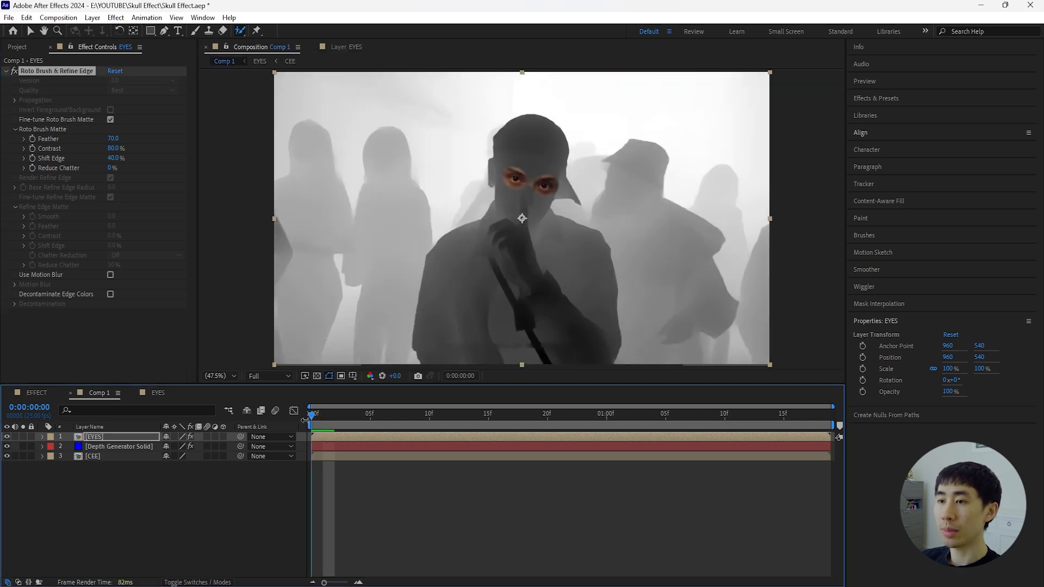
pyautogui.press('v')
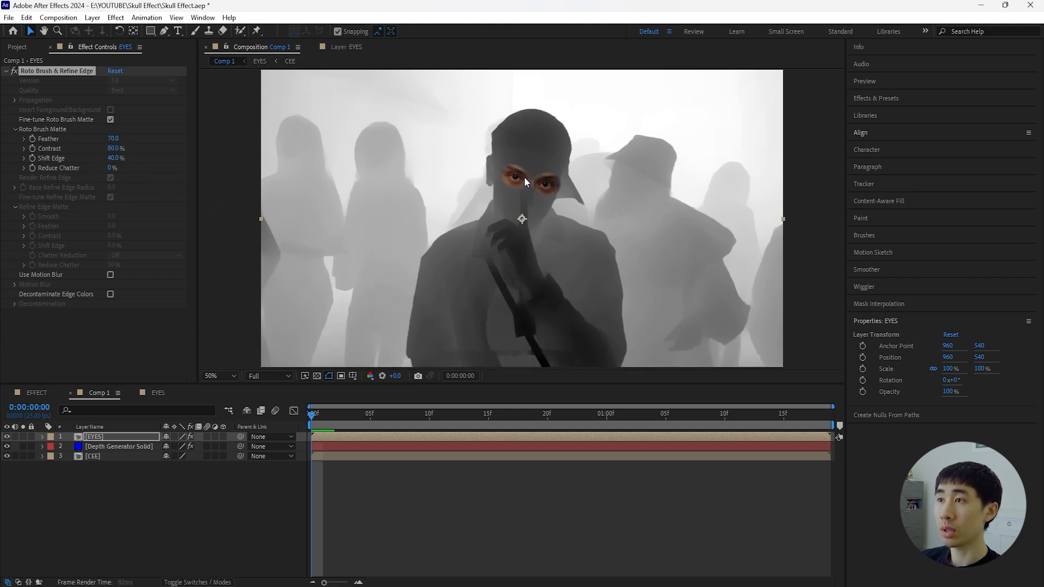
pyautogui.scroll(4, 525, 178)
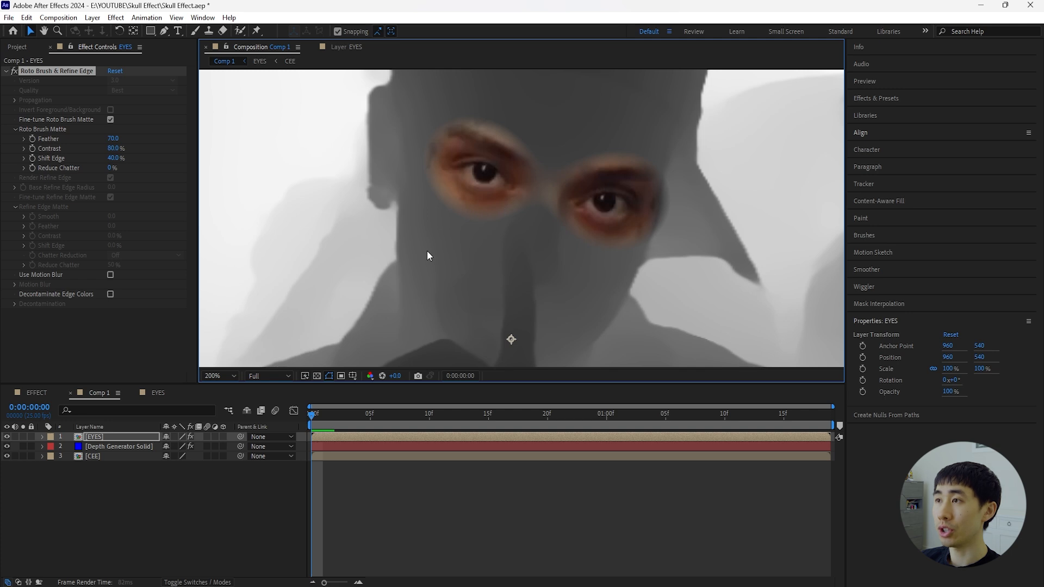
pyautogui.hotkey('shift', '/')
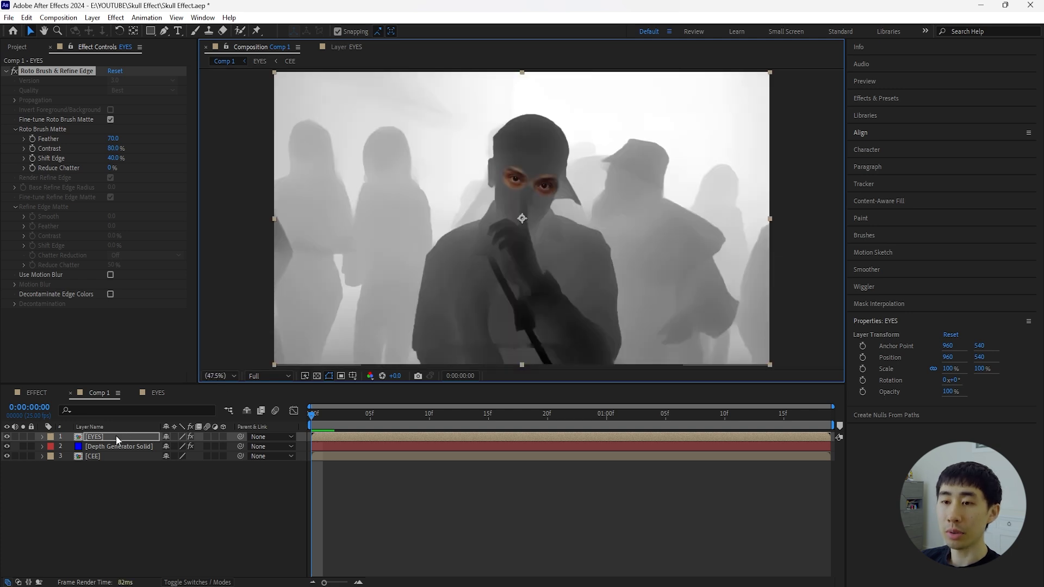
# - Make the Depth Generator Solid visible again inside the EYES composition and return to Comp 1
pyautogui.doubleClick(116, 436)
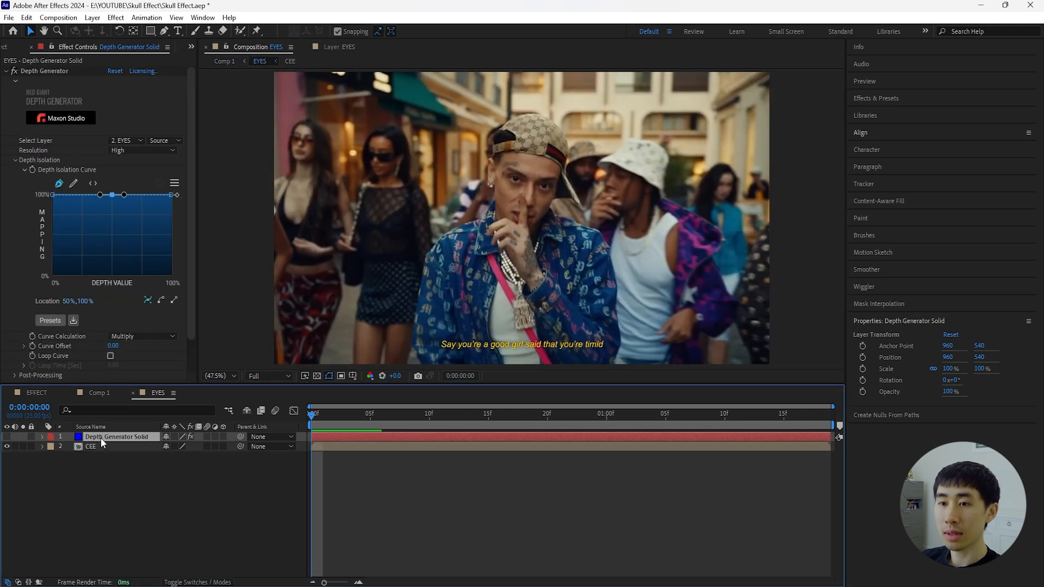
pyautogui.click(8, 437)
pyautogui.click(104, 393)
# - Apply the Tritone effect to the EYES layer and brighten its midtones to a light orange
pyautogui.click(130, 436)
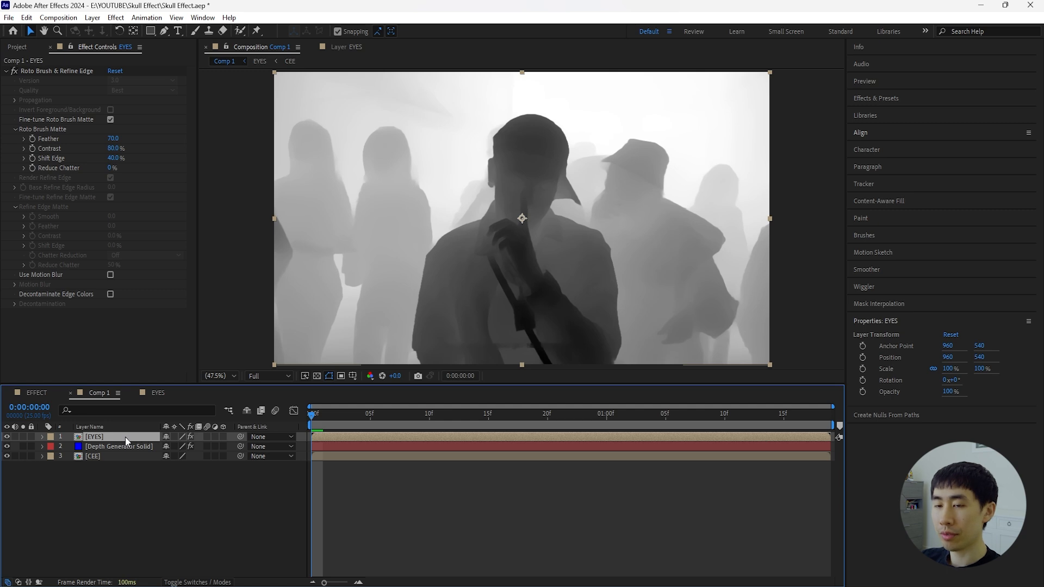
pyautogui.hotkey('ctrl', 'space')
pyautogui.write('tri')
pyautogui.press('Return')
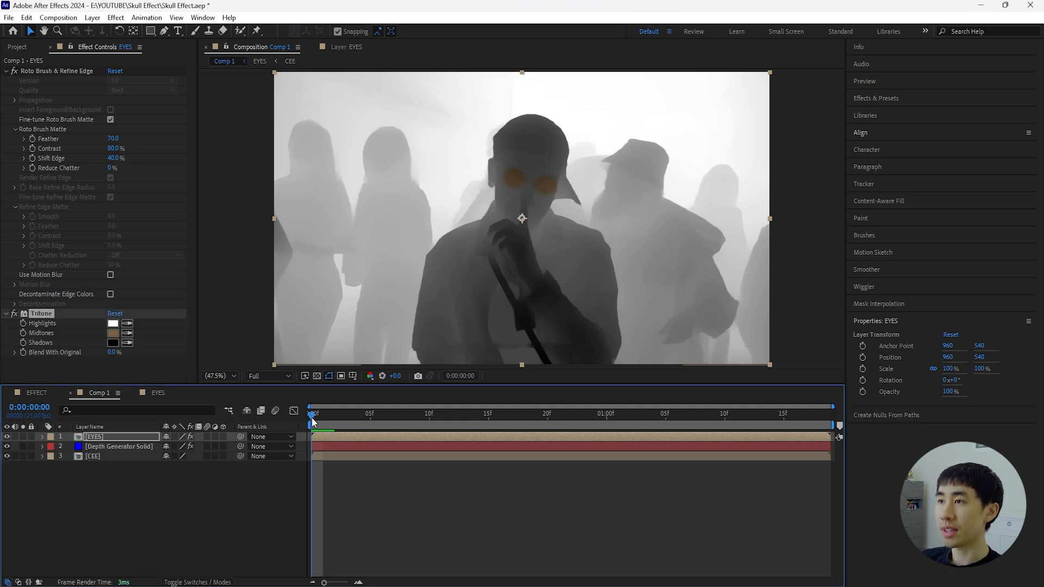
pyautogui.moveTo(311, 418)
pyautogui.mouseDown()
pyautogui.moveTo(328, 419)
pyautogui.moveTo(312, 418)
pyautogui.mouseUp()
pyautogui.click(74, 328)
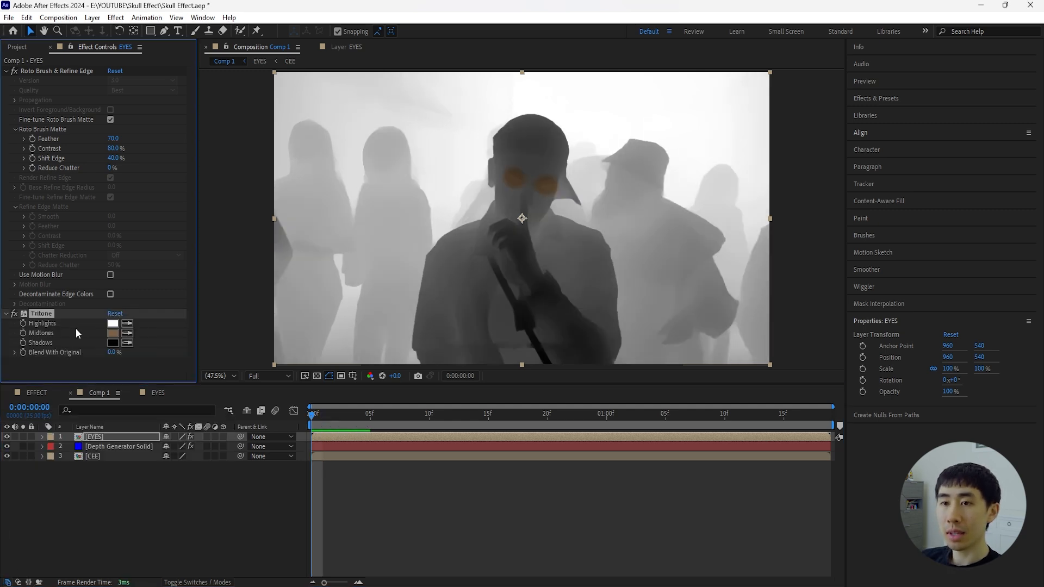
pyautogui.click(113, 333)
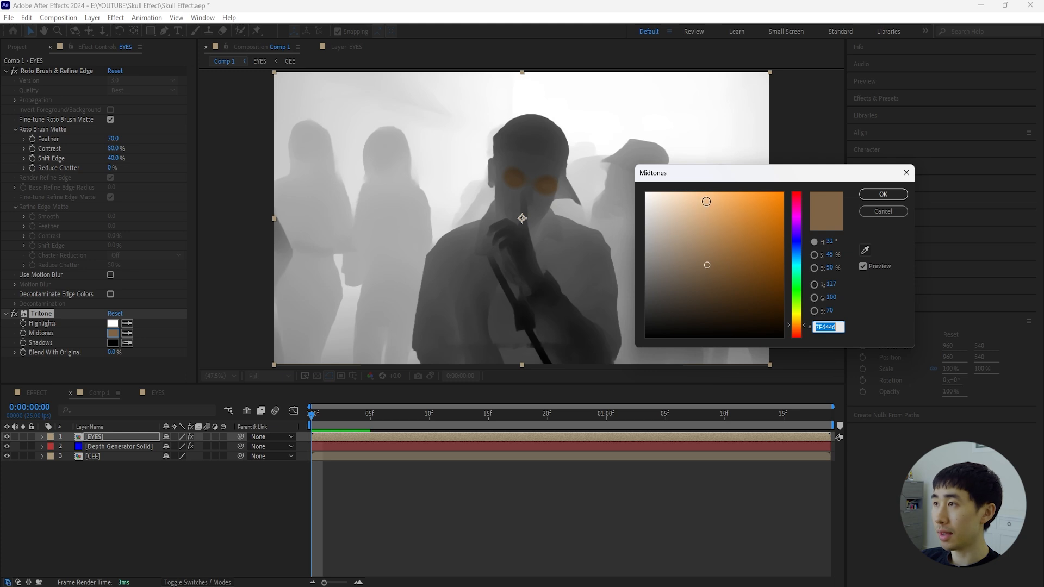
pyautogui.click(707, 189)
pyautogui.click(883, 195)
# - Apply Color Balance (HLS) to the EYES layer and set its Lightness to 30
pyautogui.click(115, 437)
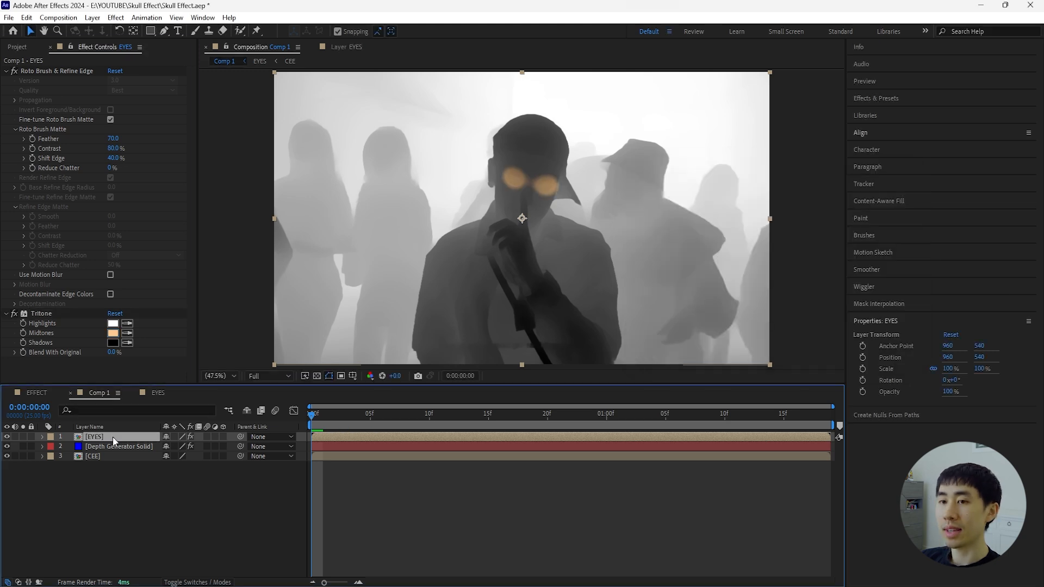
pyautogui.hotkey('ctrl', 'space')
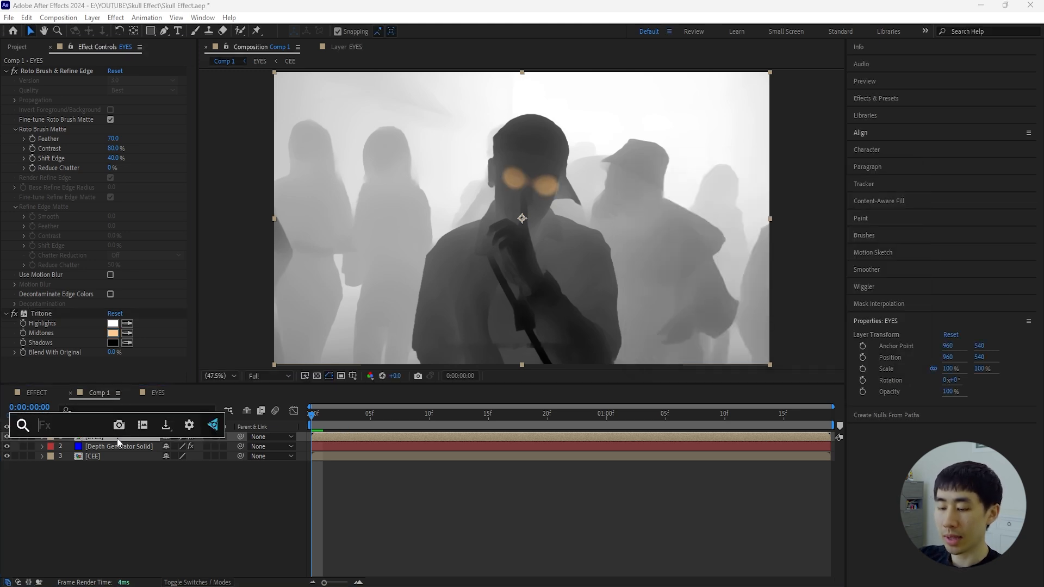
pyautogui.write('color')
pyautogui.press('Return')
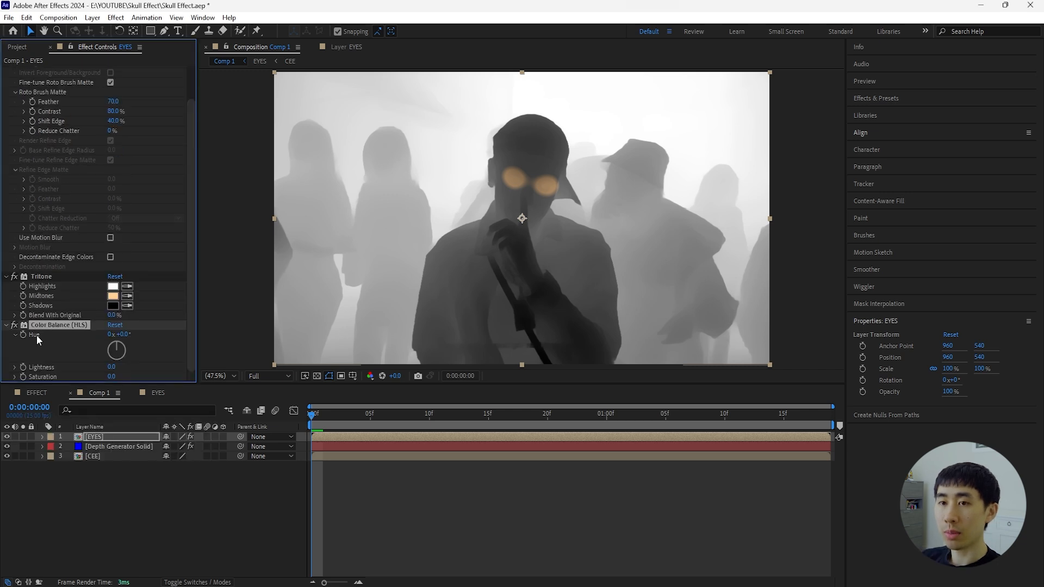
pyautogui.moveTo(124, 335); pyautogui.dragTo(549, 198)
pyautogui.hotkey('ctrl', 'z')
pyautogui.moveTo(112, 367); pyautogui.dragTo(120, 367)
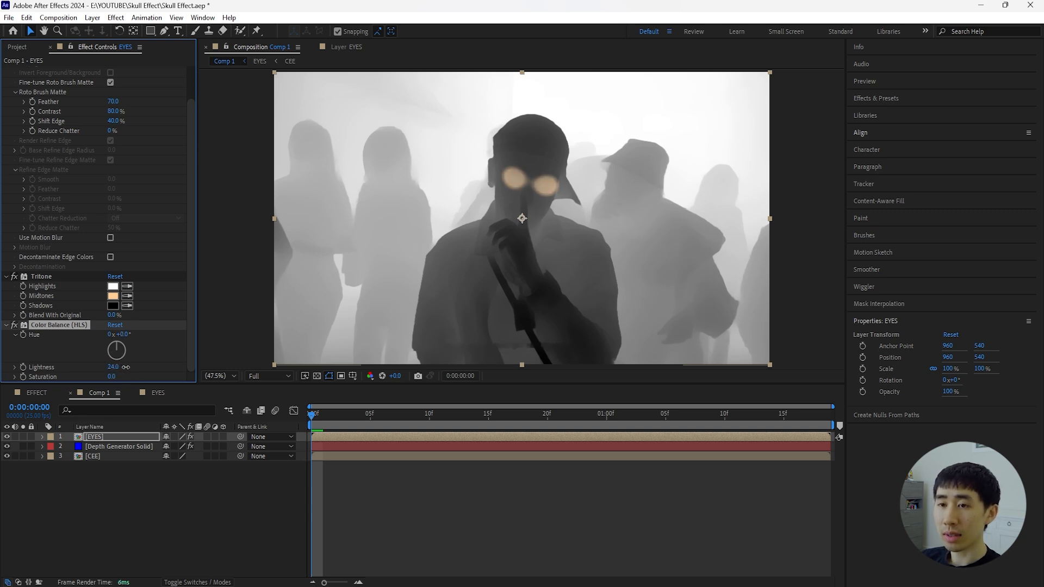
pyautogui.click(115, 367)
pyautogui.write('30')
pyautogui.press('Return')
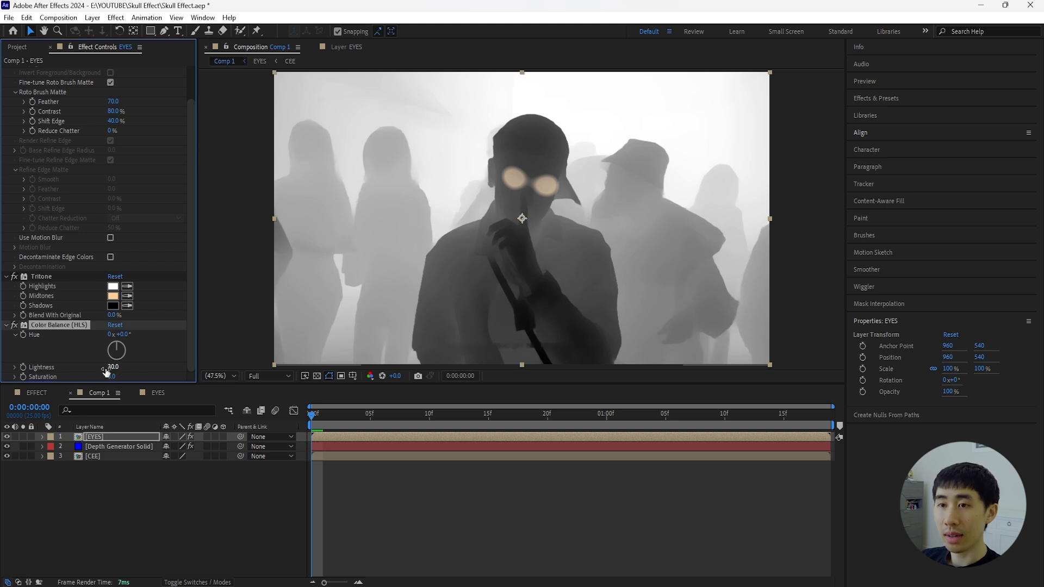
# - Keyframe the EYES layer's Color Balance hue from 0° at the first frame to 1x+343.6° at 0:00:01:18
pyautogui.click(106, 437)
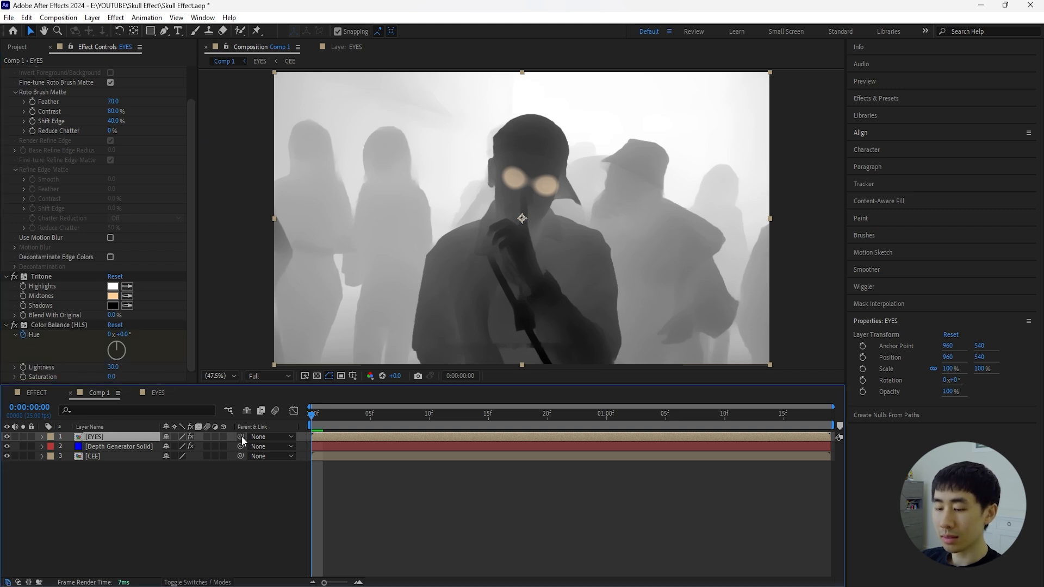
pyautogui.press('u')
pyautogui.moveTo(315, 419); pyautogui.dragTo(819, 419)
pyautogui.moveTo(112, 335); pyautogui.dragTo(283, 335)
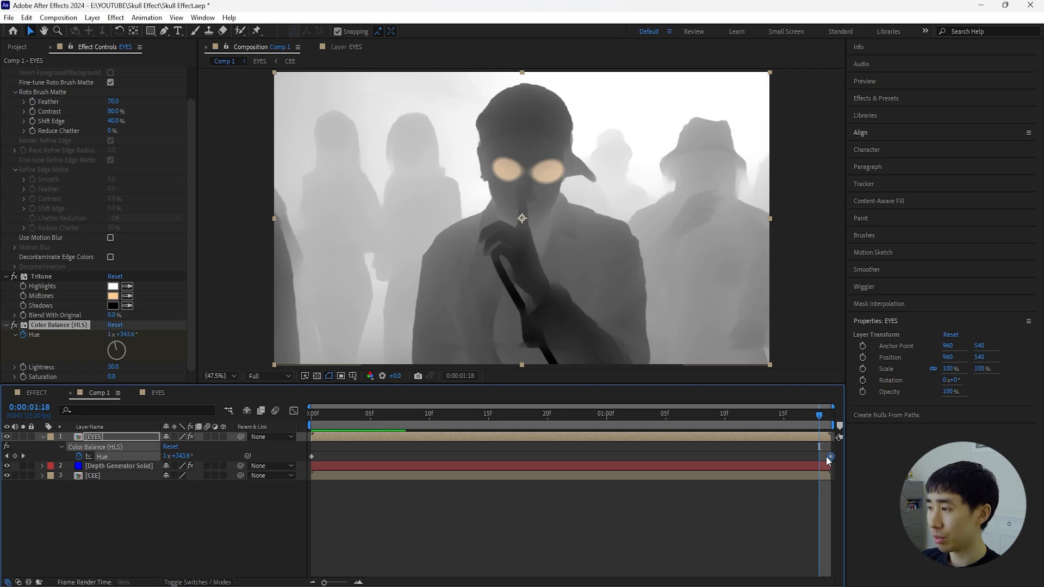
# - Apply Easy Ease to the hue keyframes and preview the eye color animation from the start
pyautogui.press('Home')
pyautogui.rightClick(311, 456)
pyautogui.click(464, 257)
pyautogui.press('space')
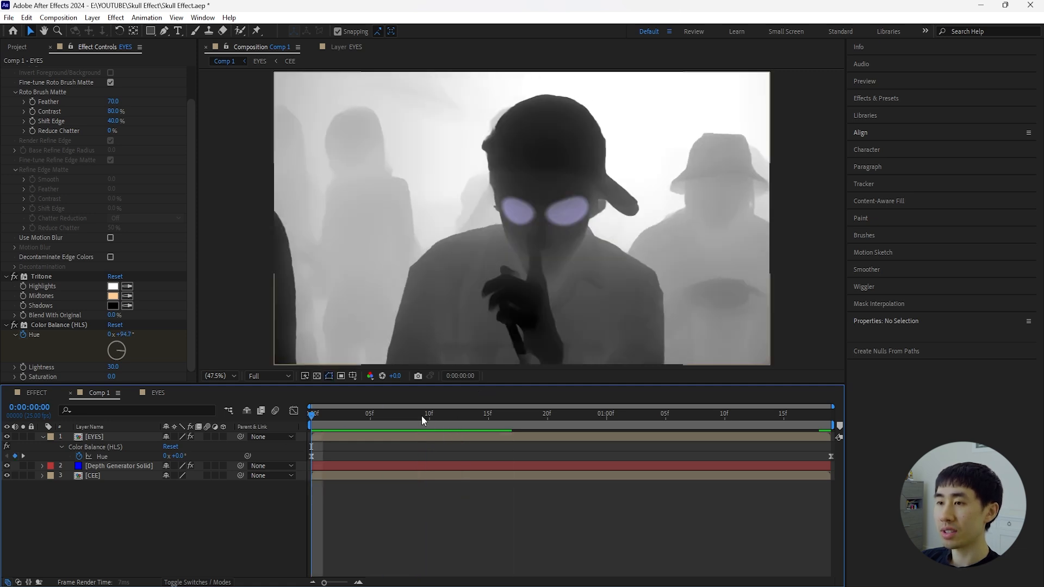
pyautogui.press('space')
pyautogui.press('Home')
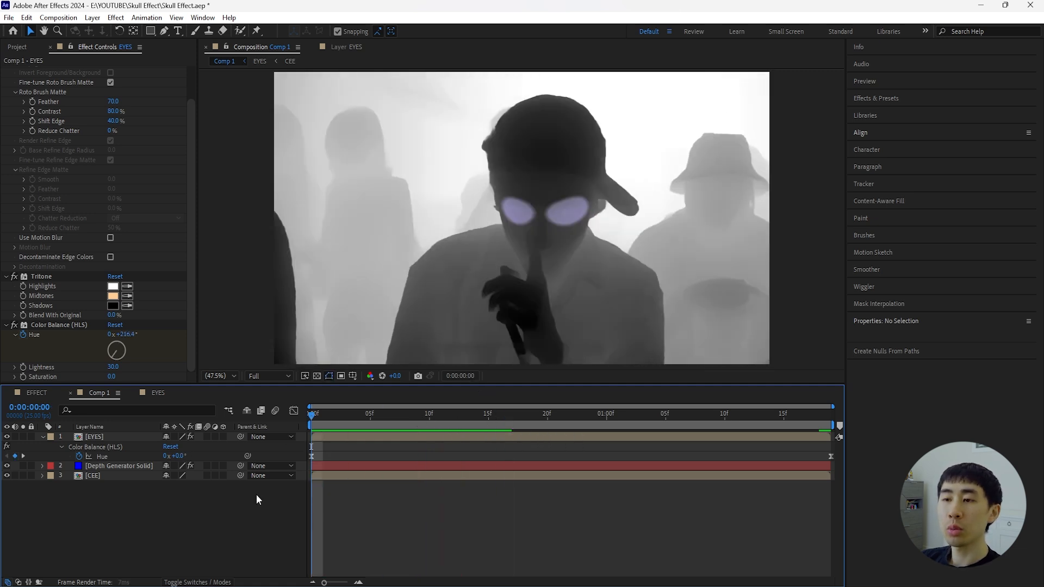
# - Apply Crate's Godrays to the EYES layer and set its Decay to 1.50
pyautogui.click(103, 435)
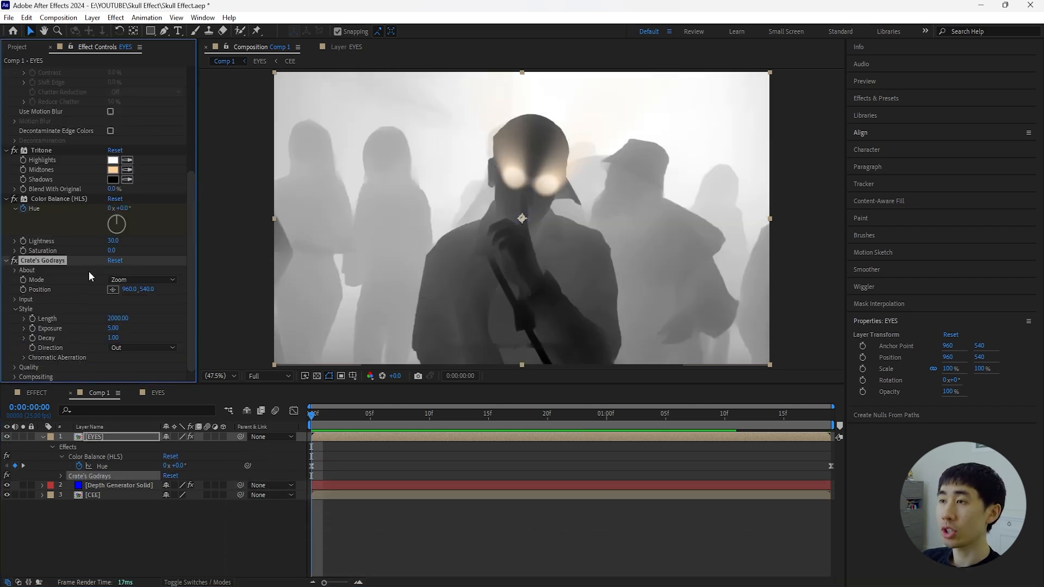
pyautogui.scroll(5, 90, 216)
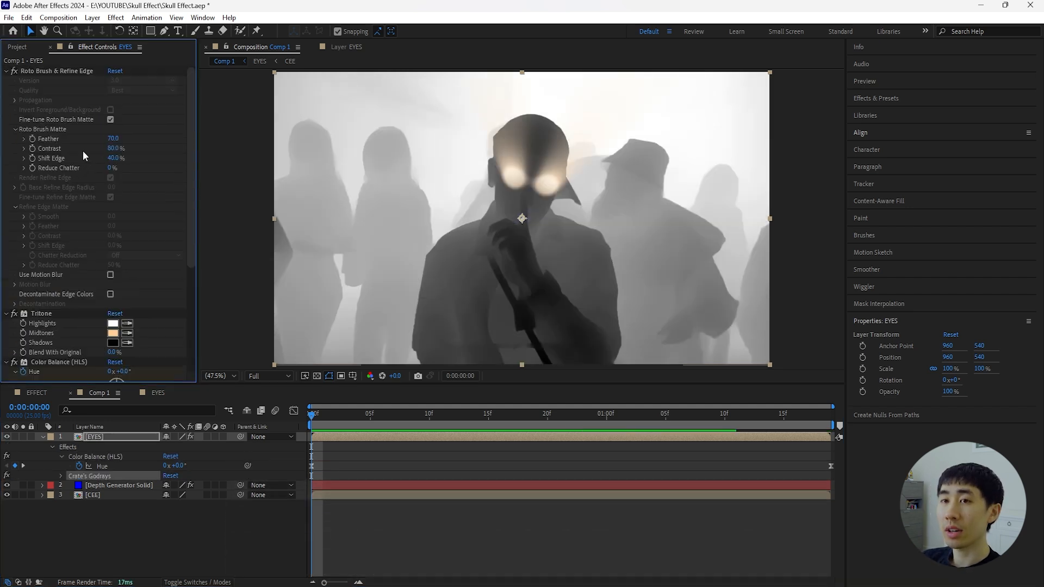
pyautogui.hotkey('ctrl', 'a')
pyautogui.hotkey('ctrl', '`')
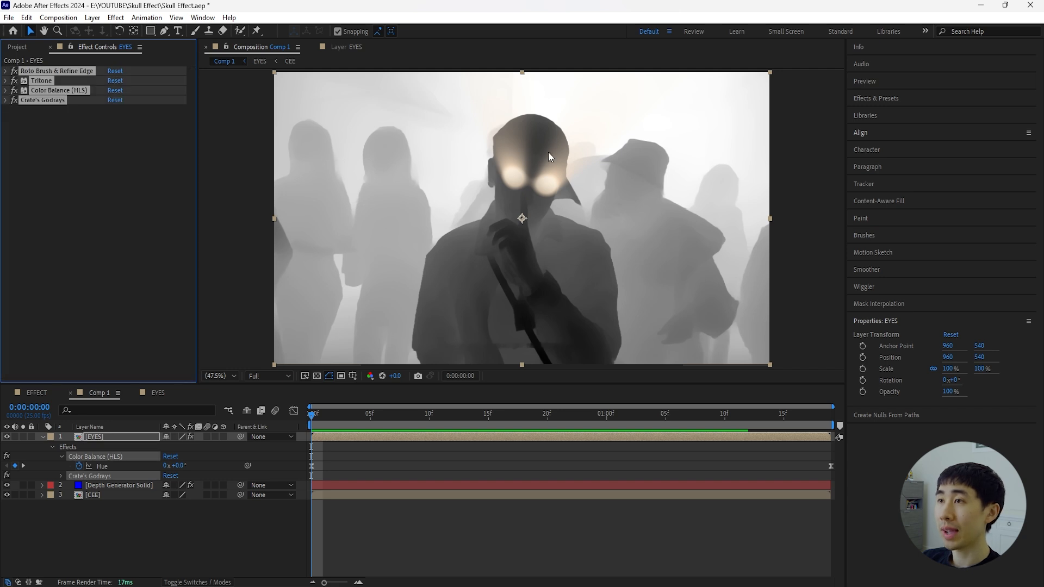
pyautogui.click(7, 101)
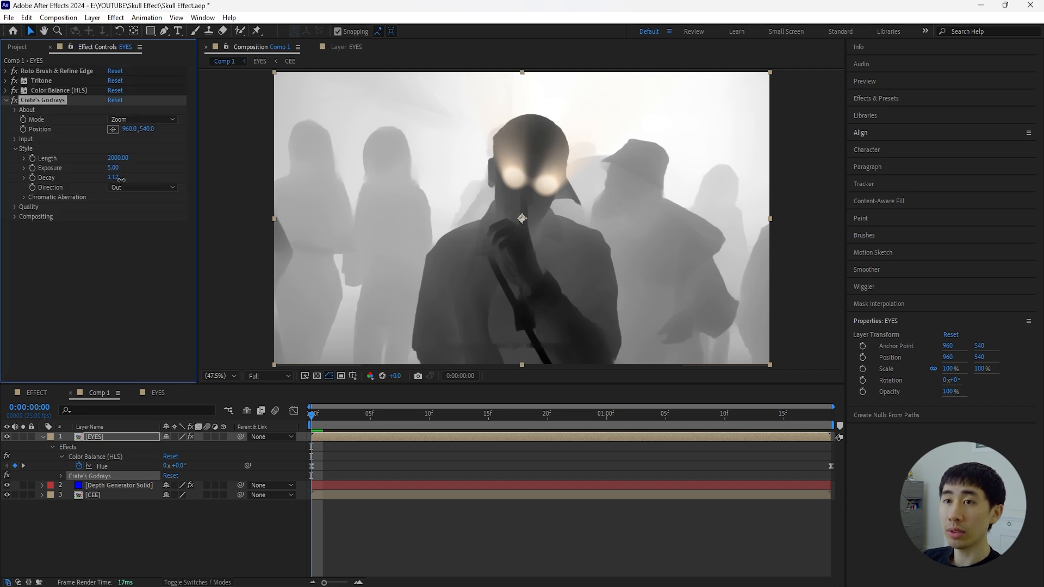
pyautogui.moveTo(126, 180); pyautogui.dragTo(140, 180)
pyautogui.click(113, 177)
pyautogui.write('1.5')
pyautogui.press('Return')
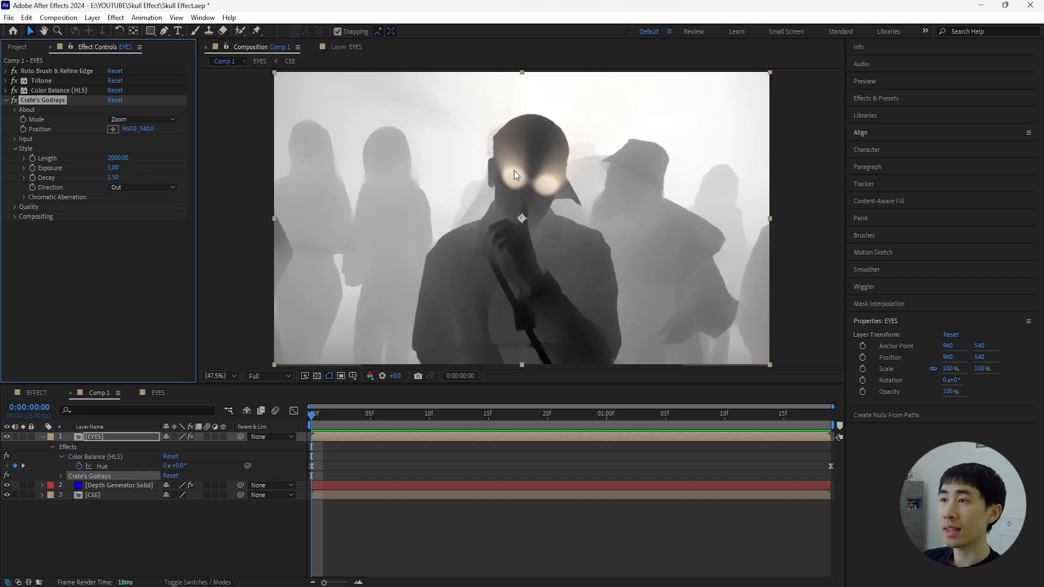
# - Add an adjustment layer above EYES and apply Noise at 7% with color noise turned off
pyautogui.click(115, 436)
pyautogui.hotkey('ctrl', 'alt', 'y')
pyautogui.click(109, 427)
pyautogui.hotkey('ctrl', 'space')
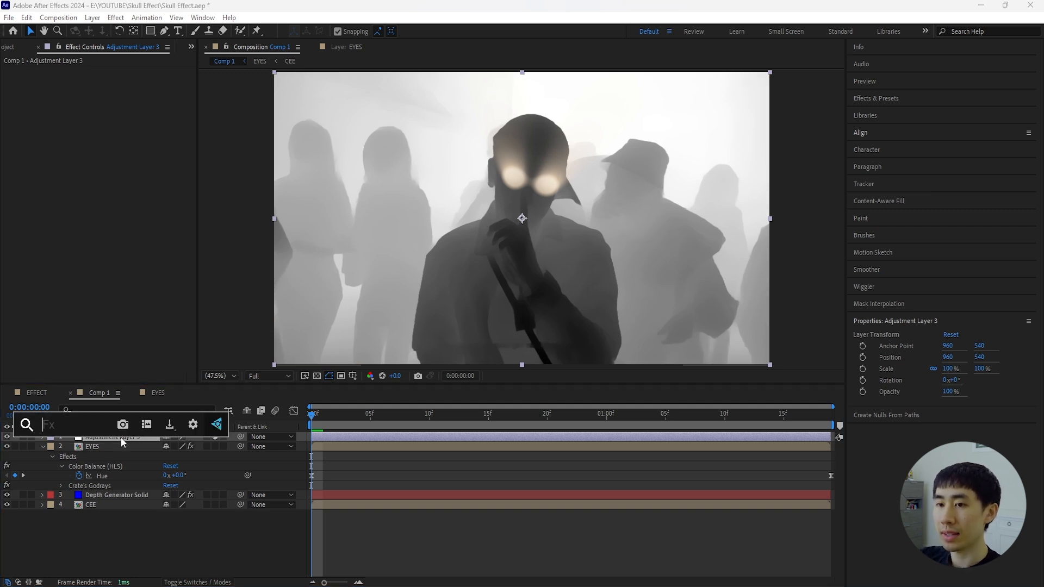
pyautogui.write('noise')
pyautogui.press('Return')
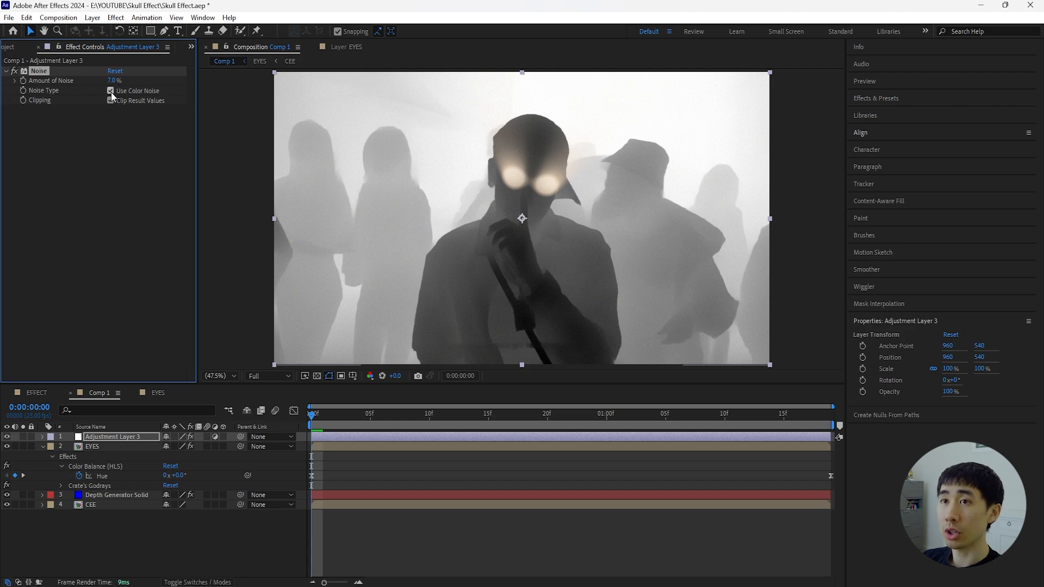
pyautogui.click(124, 182)
pyautogui.click(41, 71)
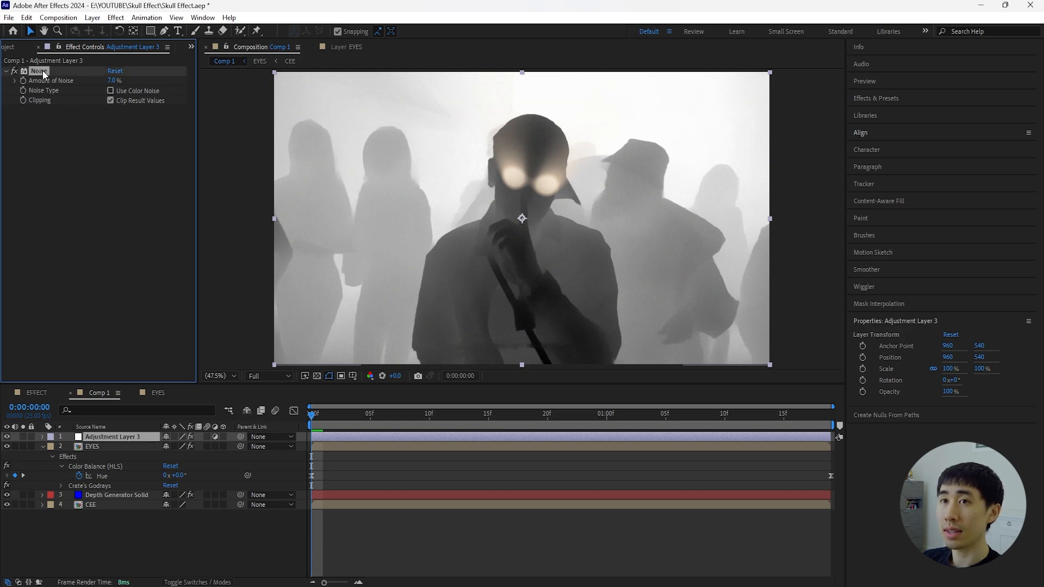
# - Apply Glow to the adjustment layer and set its Glow Intensity to 0.1
pyautogui.click(144, 437)
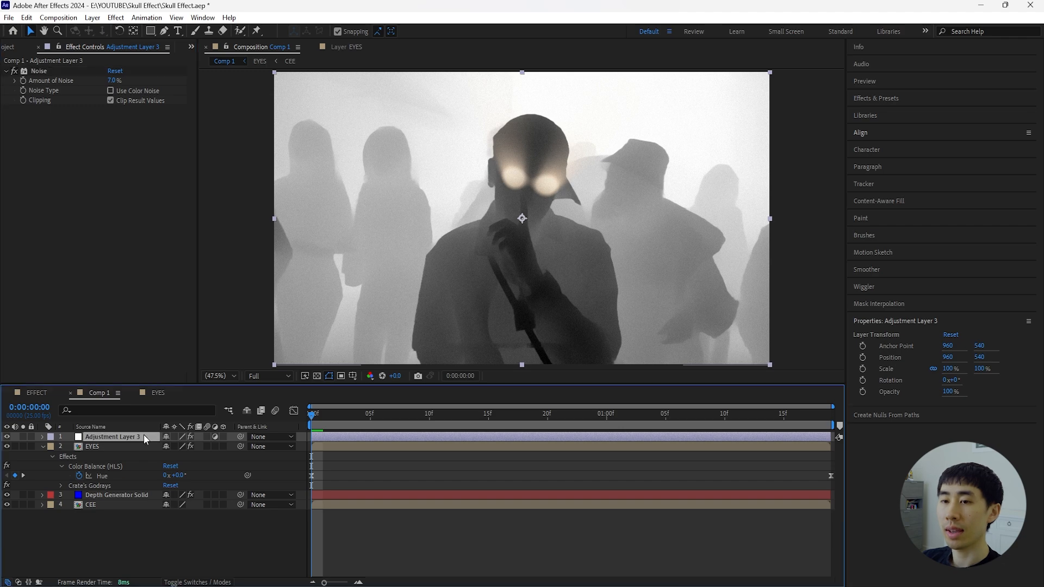
pyautogui.hotkey('ctrl', 'space')
pyautogui.write('glow')
pyautogui.press('Return')
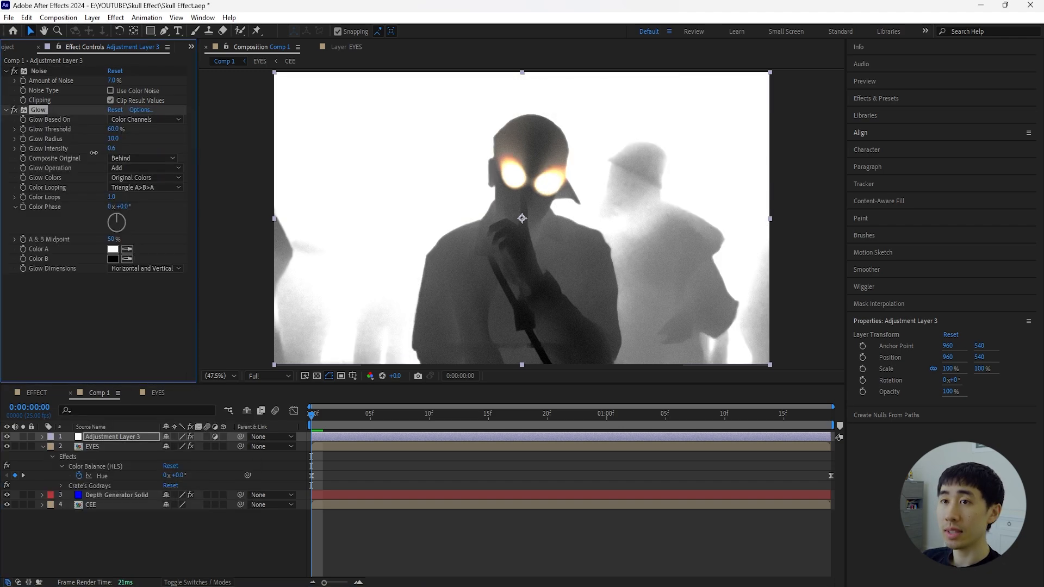
pyautogui.click(112, 148)
pyautogui.write('0.1')
# - Apply CC Vignette to the adjustment layer with an Amount of 175 and an Angle of View of 40
pyautogui.click(122, 436)
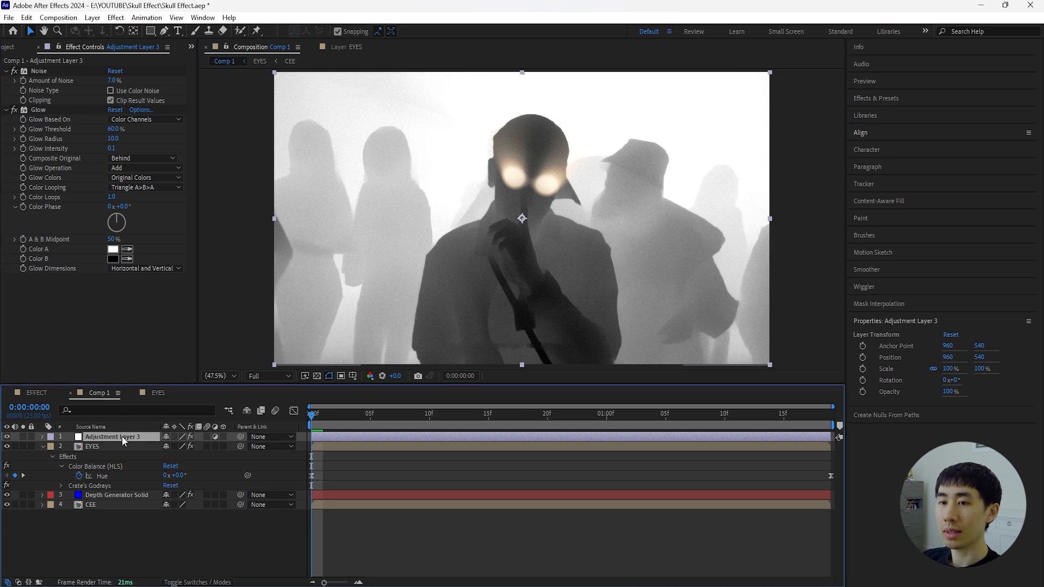
pyautogui.hotkey('ctrl', 'space')
pyautogui.moveTo(138, 293); pyautogui.dragTo(148, 293)
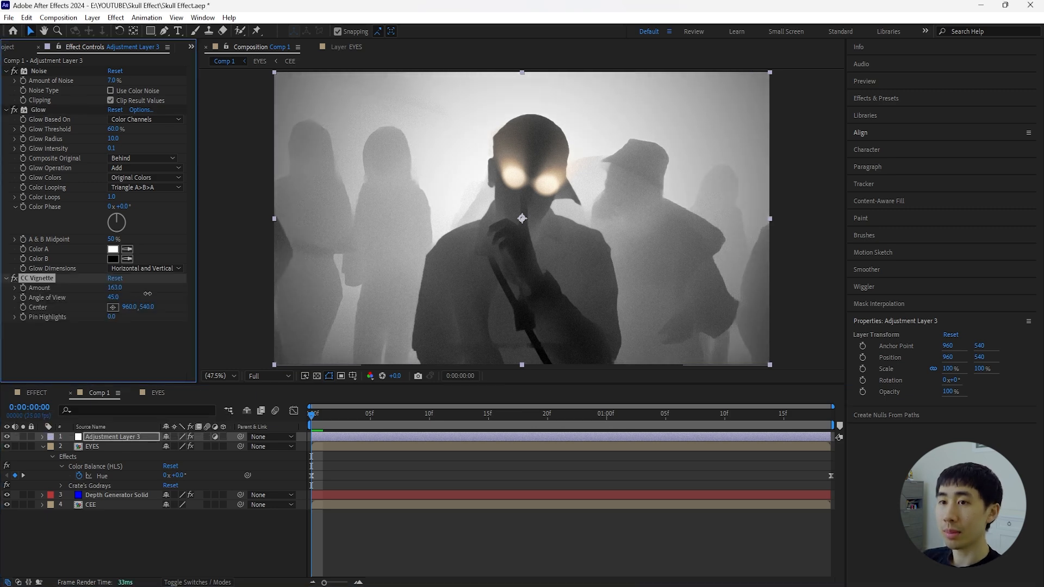
pyautogui.click(123, 313)
pyautogui.moveTo(111, 300); pyautogui.dragTo(111, 300)
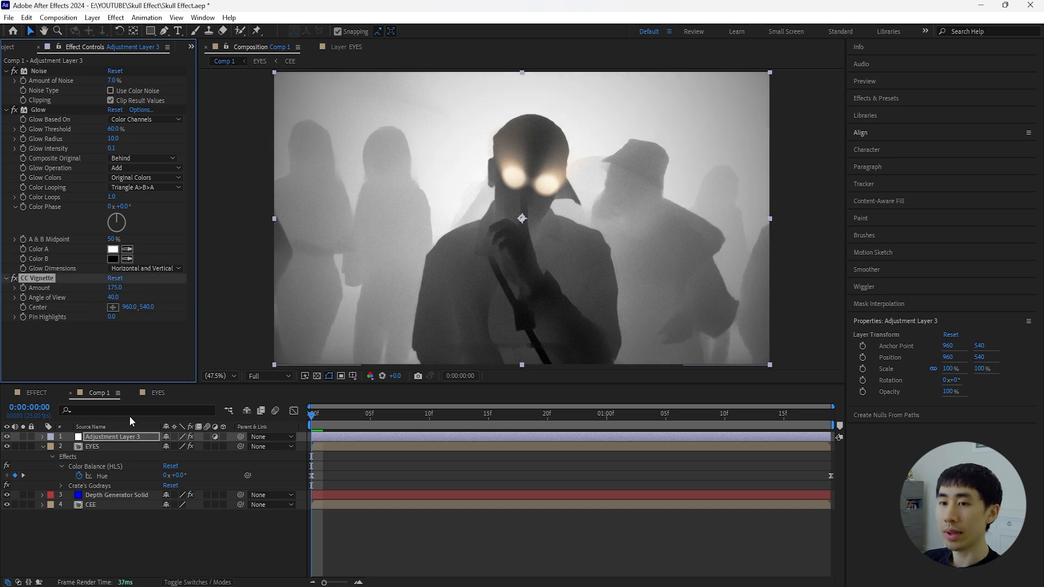
# - Pre-compose Adjustment Layer 3, EYES and Depth Generator Solid into a new composition named EYES, moving all attributes into it
pyautogui.click(123, 434)
pyautogui.keyDown('shift'); pyautogui.click(115, 494); pyautogui.keyUp('shift')
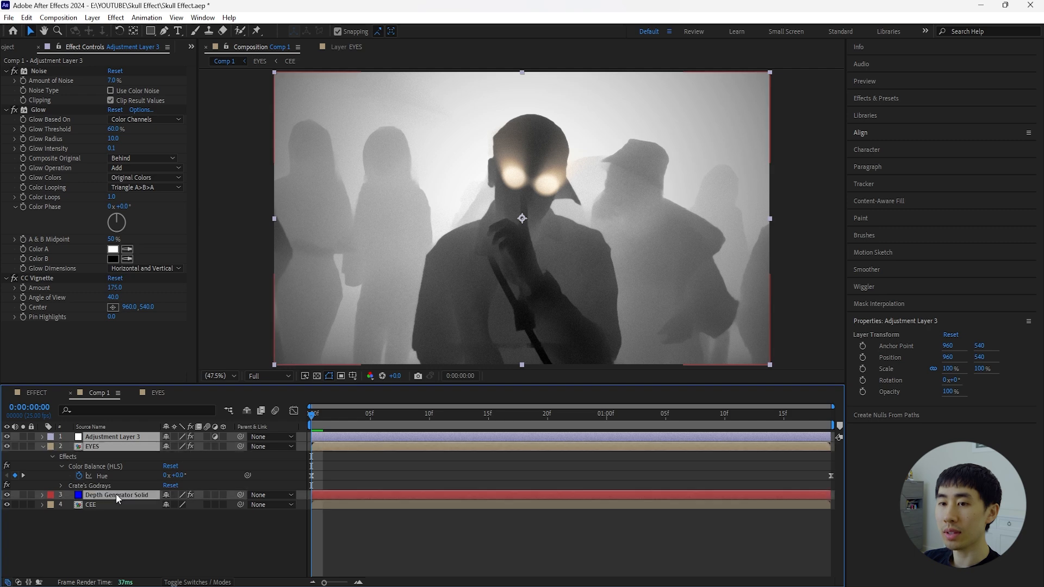
pyautogui.click(41, 447)
pyautogui.click(103, 467)
pyautogui.click(23, 466)
pyautogui.click(23, 466)
pyautogui.click(105, 457)
pyautogui.keyDown('shift'); pyautogui.click(117, 436); pyautogui.keyUp('shift')
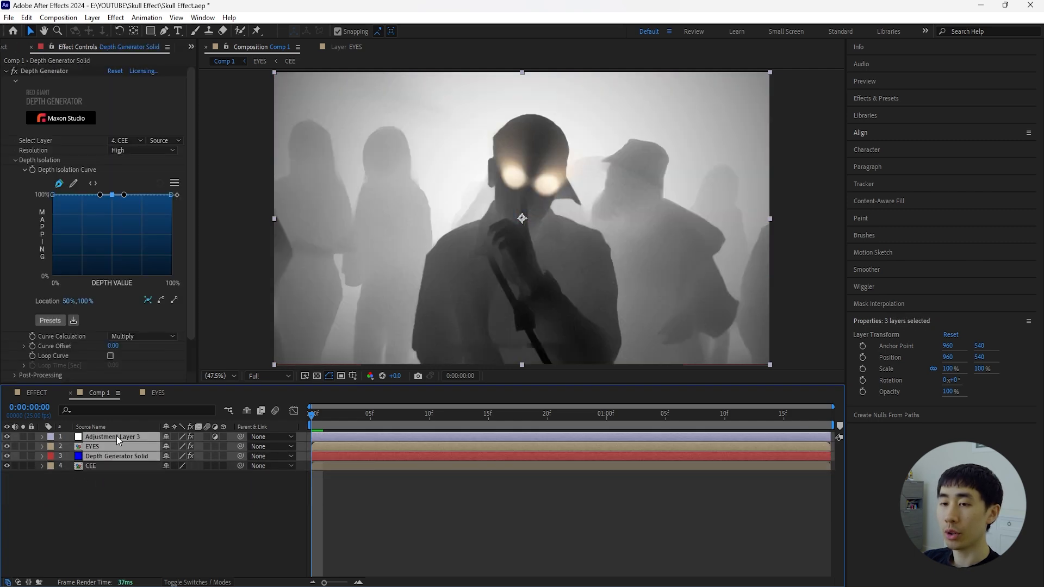
pyautogui.rightClick(117, 436)
pyautogui.click(159, 360)
pyautogui.write('EYES')
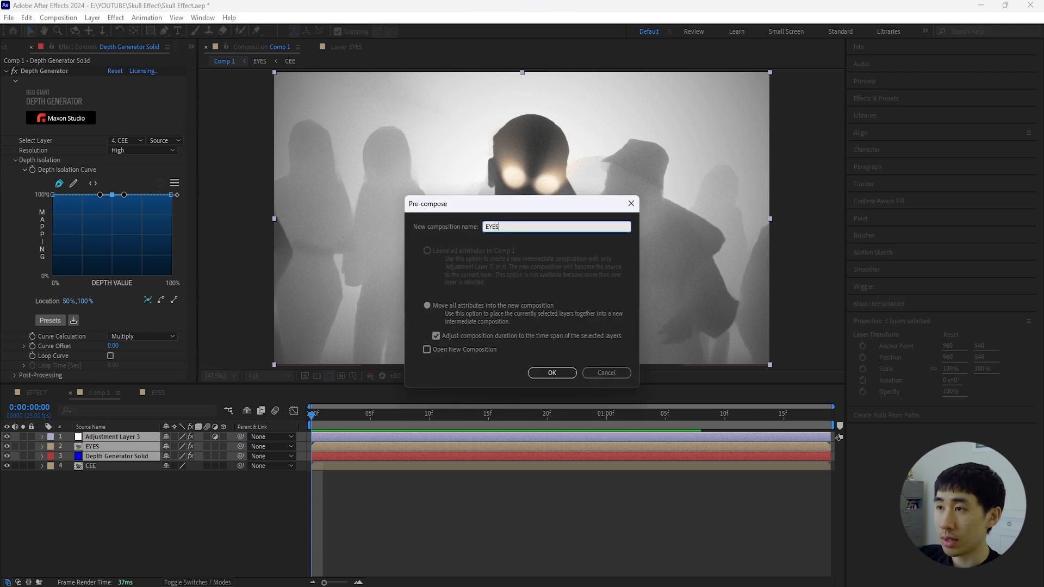
pyautogui.press('Return')
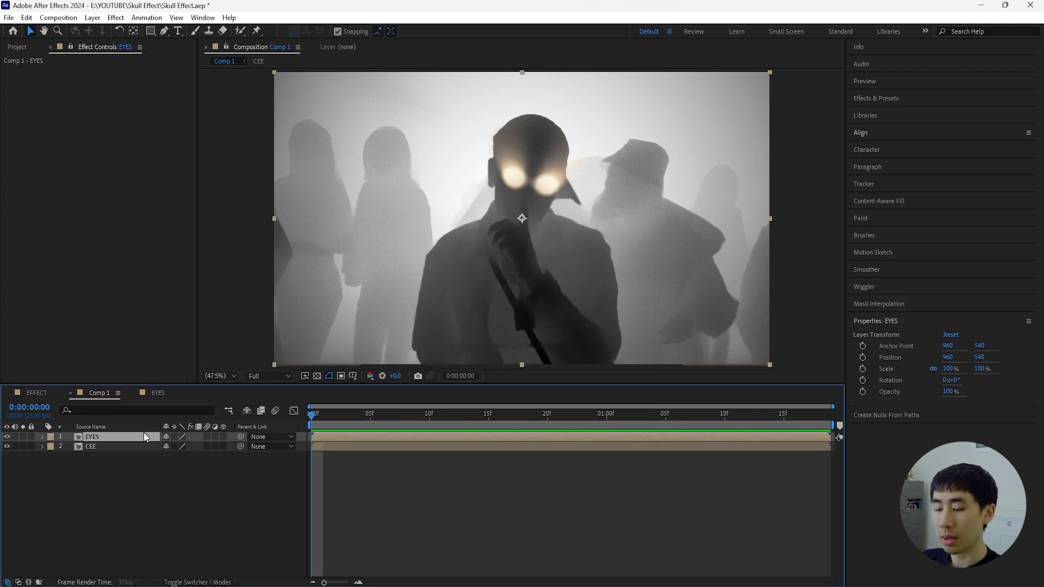
# - Keyframe the EYES layer's Opacity from 0% at frame 6 to 100% at frame 18
pyautogui.click(382, 414)
pyautogui.press('t')
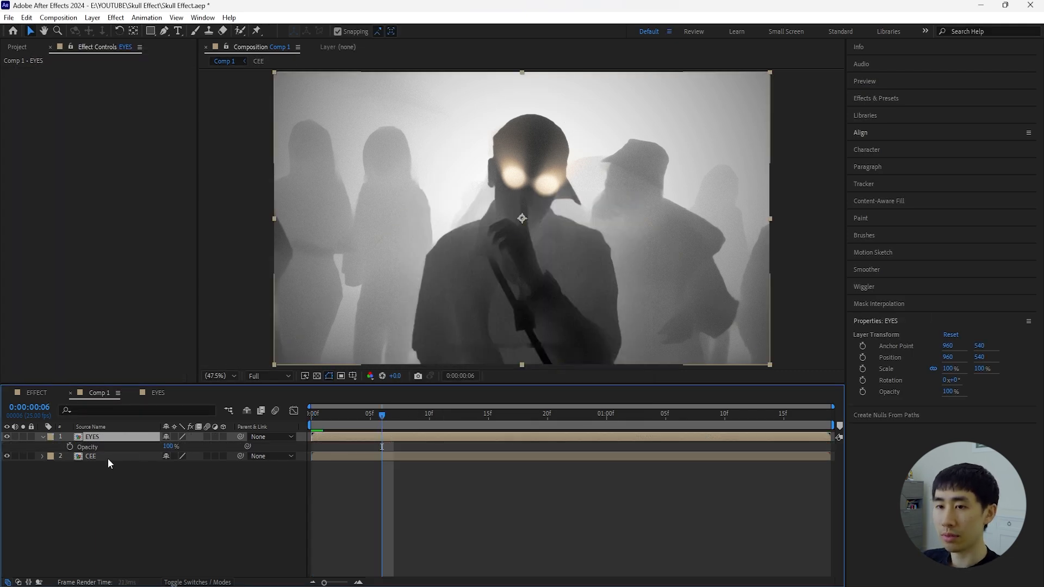
pyautogui.moveTo(170, 446); pyautogui.dragTo(115, 456)
pyautogui.press('Return')
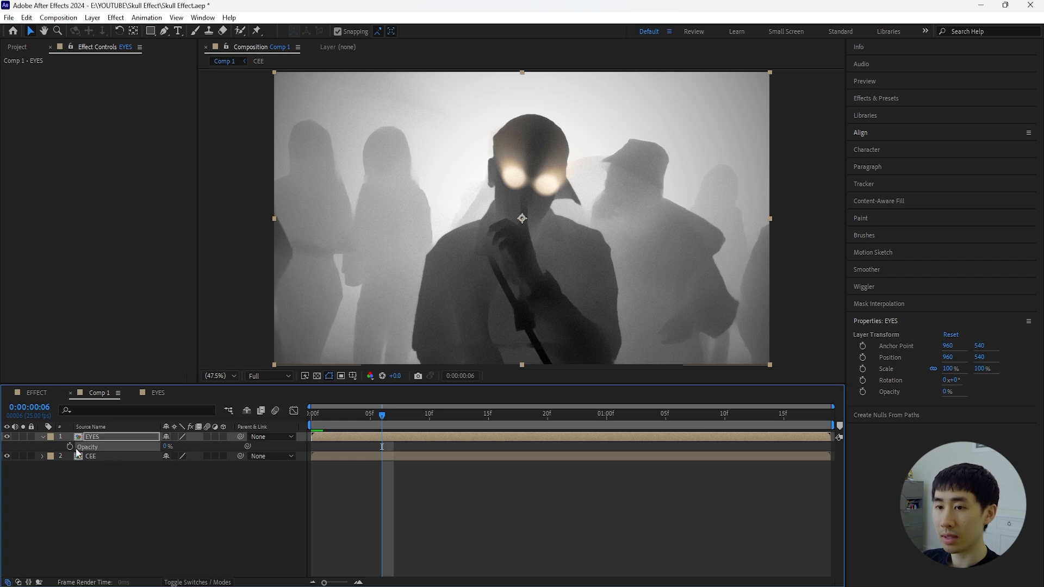
pyautogui.click(69, 446)
pyautogui.moveTo(168, 447); pyautogui.dragTo(227, 448)
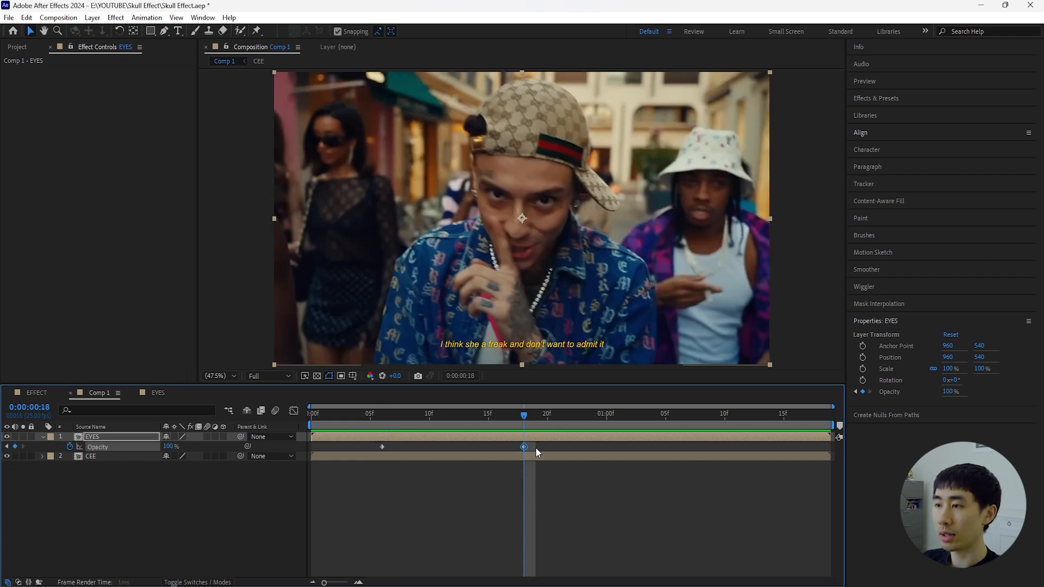
# - Apply Easy Ease to both Opacity keyframes of the EYES layer and preview the fade-in
pyautogui.moveTo(536, 448); pyautogui.dragTo(380, 449)
pyautogui.press('F9')
pyautogui.press('space')
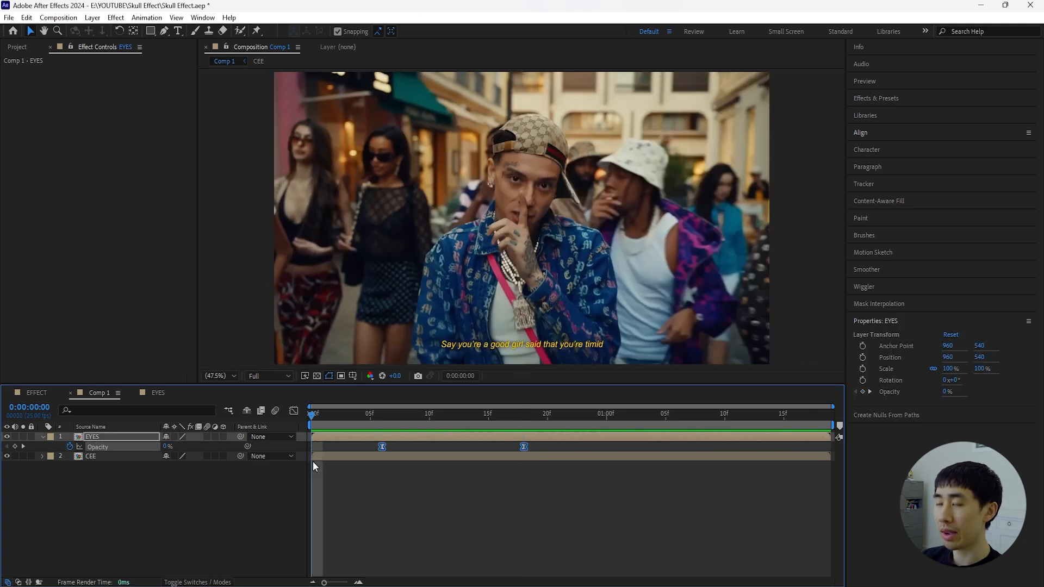